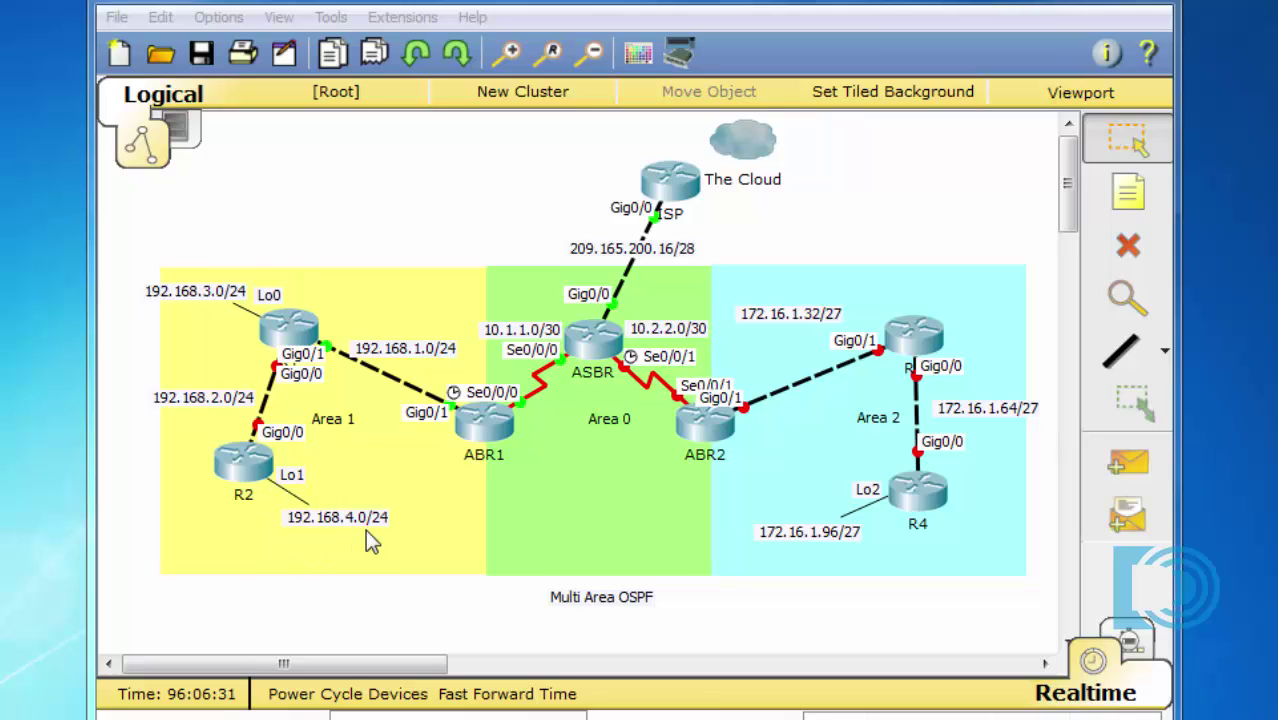
# - Open R2's console and enter privileged and global configuration mode
pyautogui.click(252, 463)
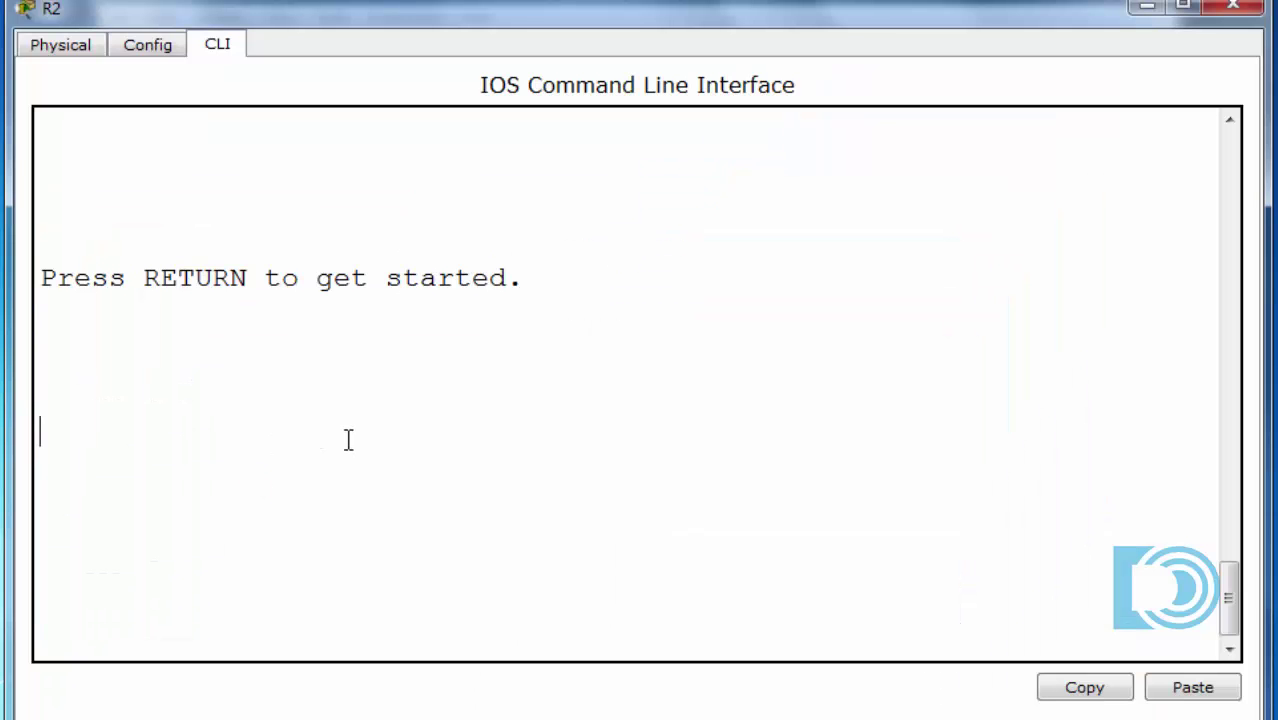
pyautogui.press('Return')
pyautogui.write('en')
pyautogui.press('Return')
pyautogui.write('co')
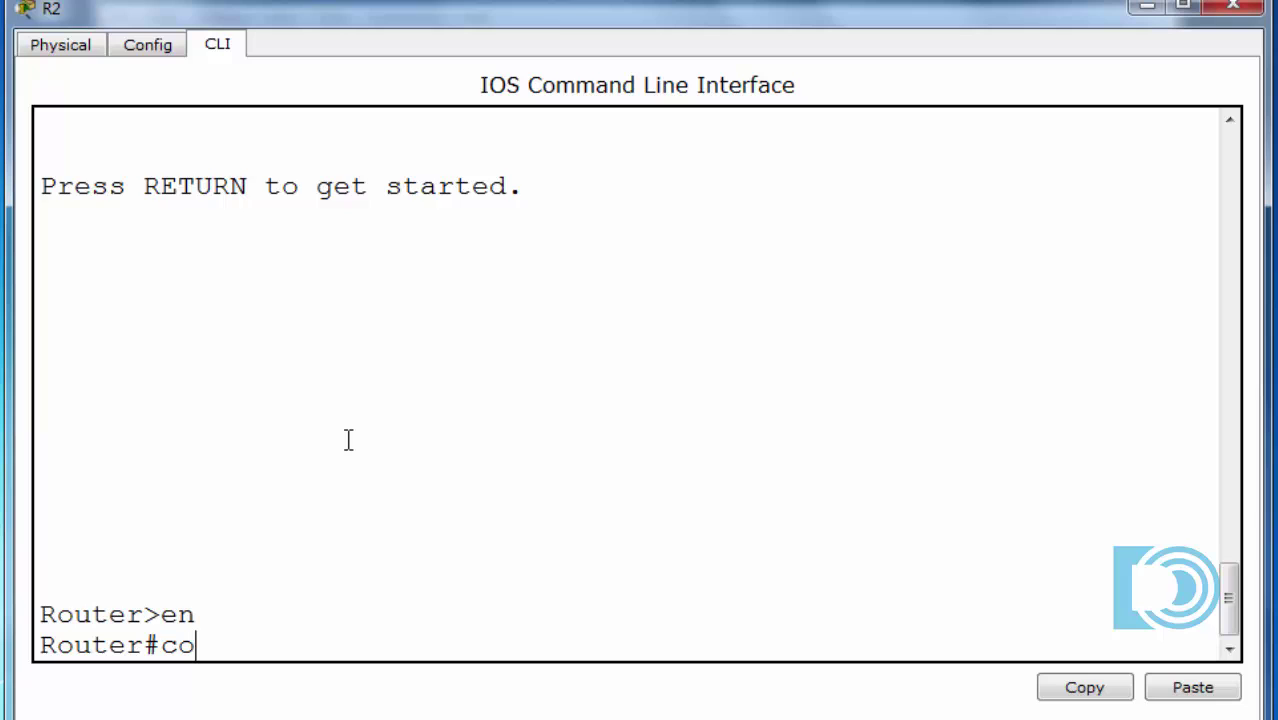
pyautogui.write('nf t')
pyautogui.press('Return')
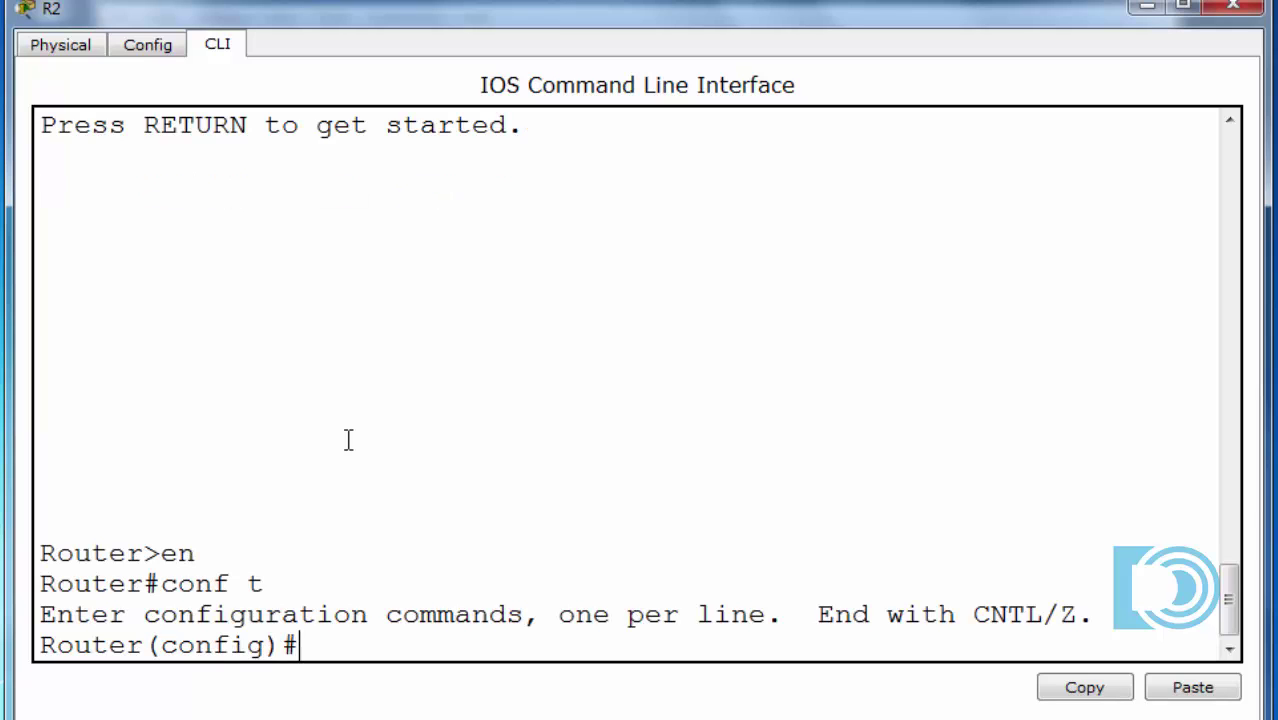
# - Give Gig0/0 192.168.2.2 255.255.255.0, enable it, and set the hostname to R2
pyautogui.write('int g0/0')
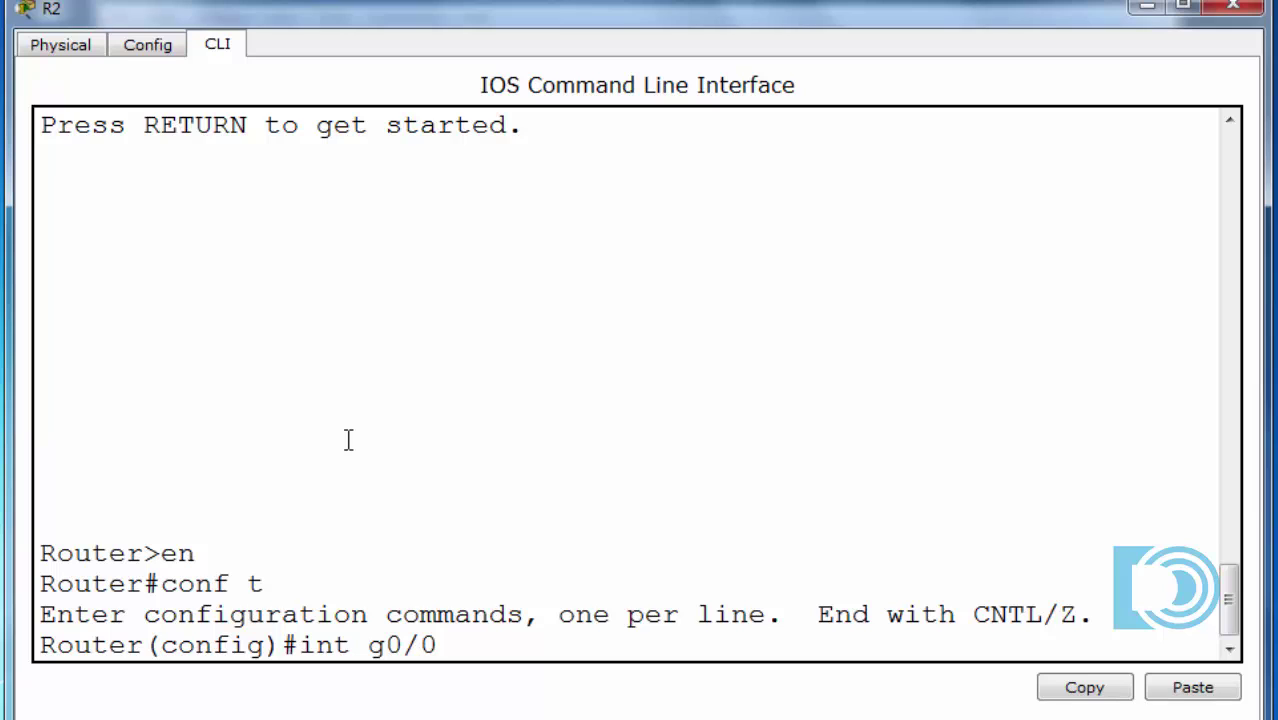
pyautogui.press('Return')
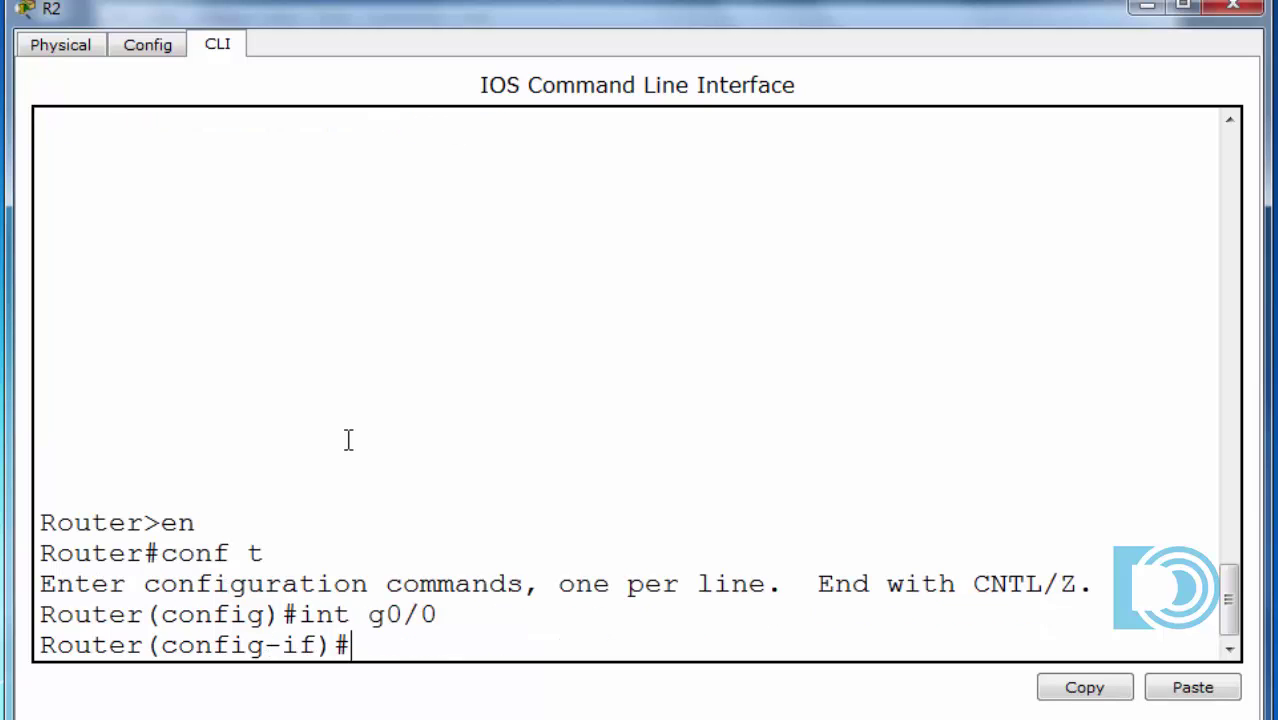
pyautogui.write('ip addre')
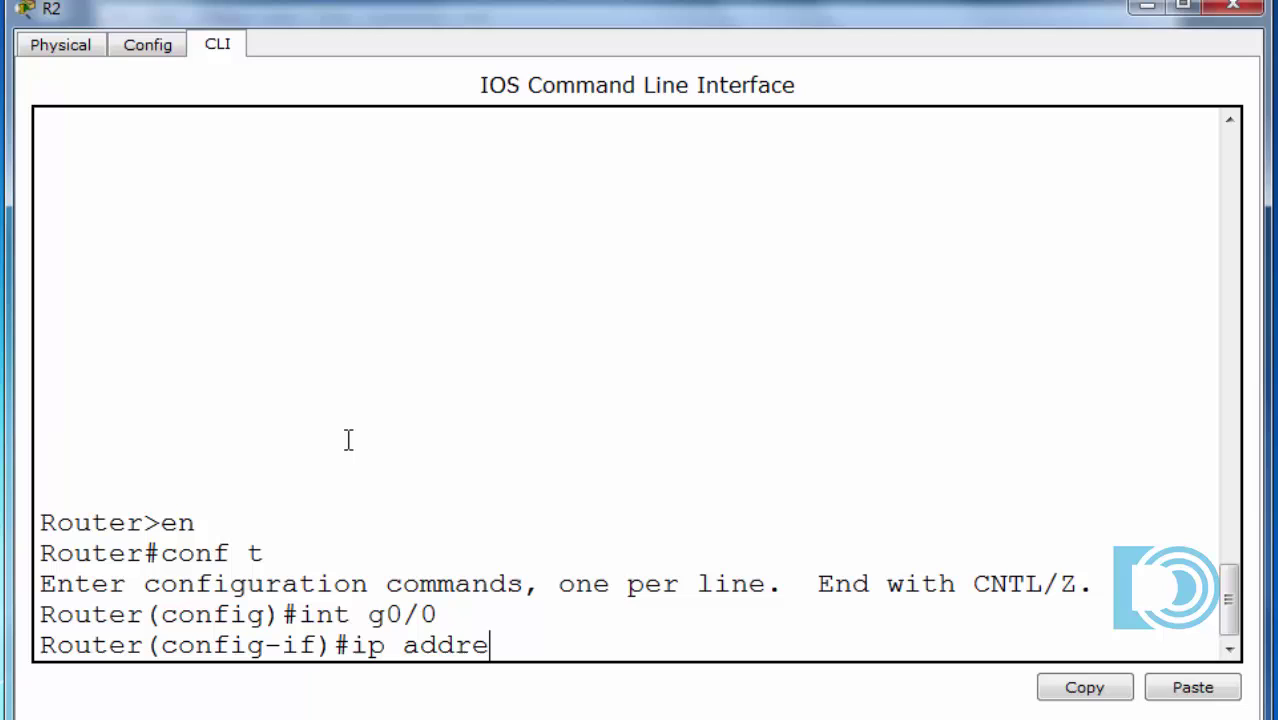
pyautogui.write('ss 192.')
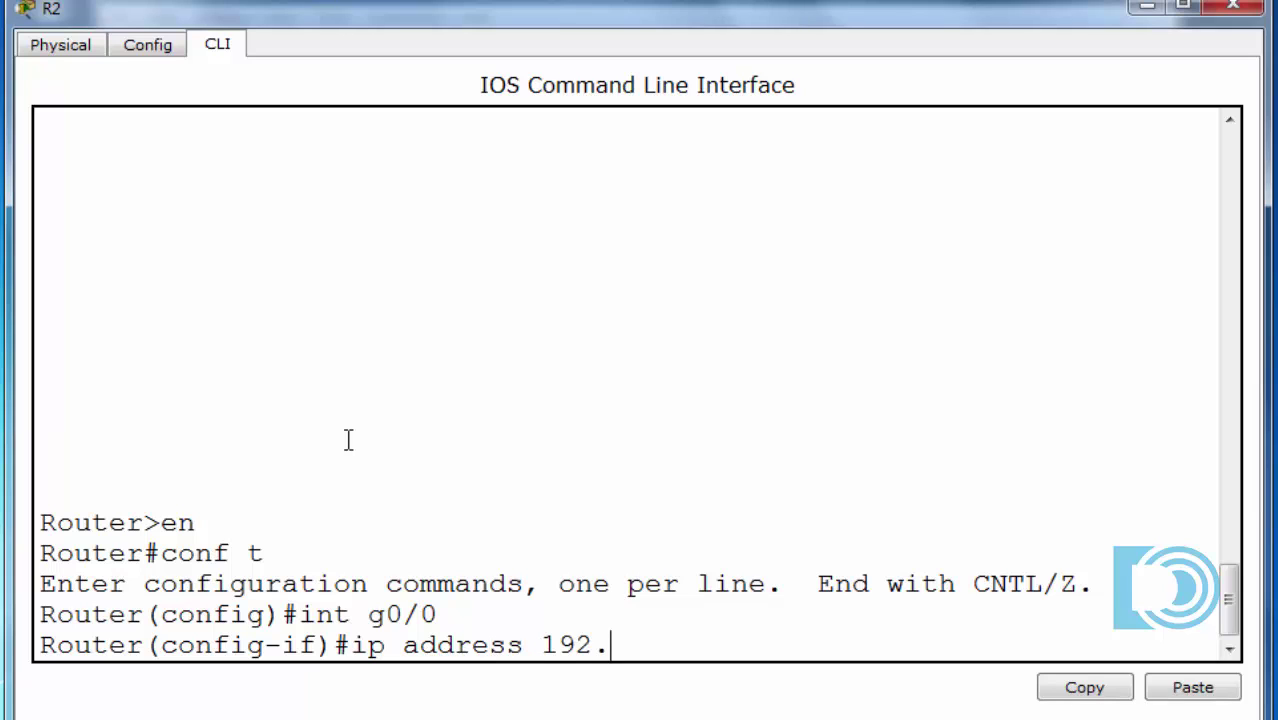
pyautogui.write('168.2.2')
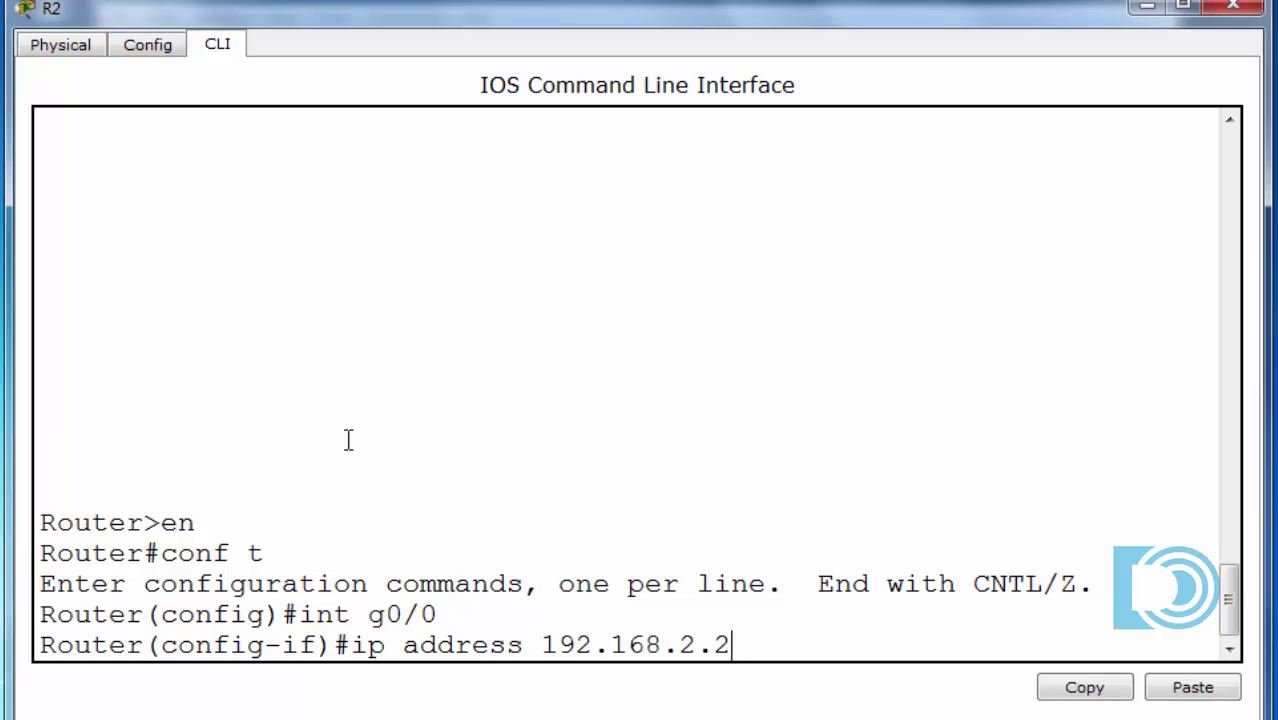
pyautogui.write(' 255.255.255.0')
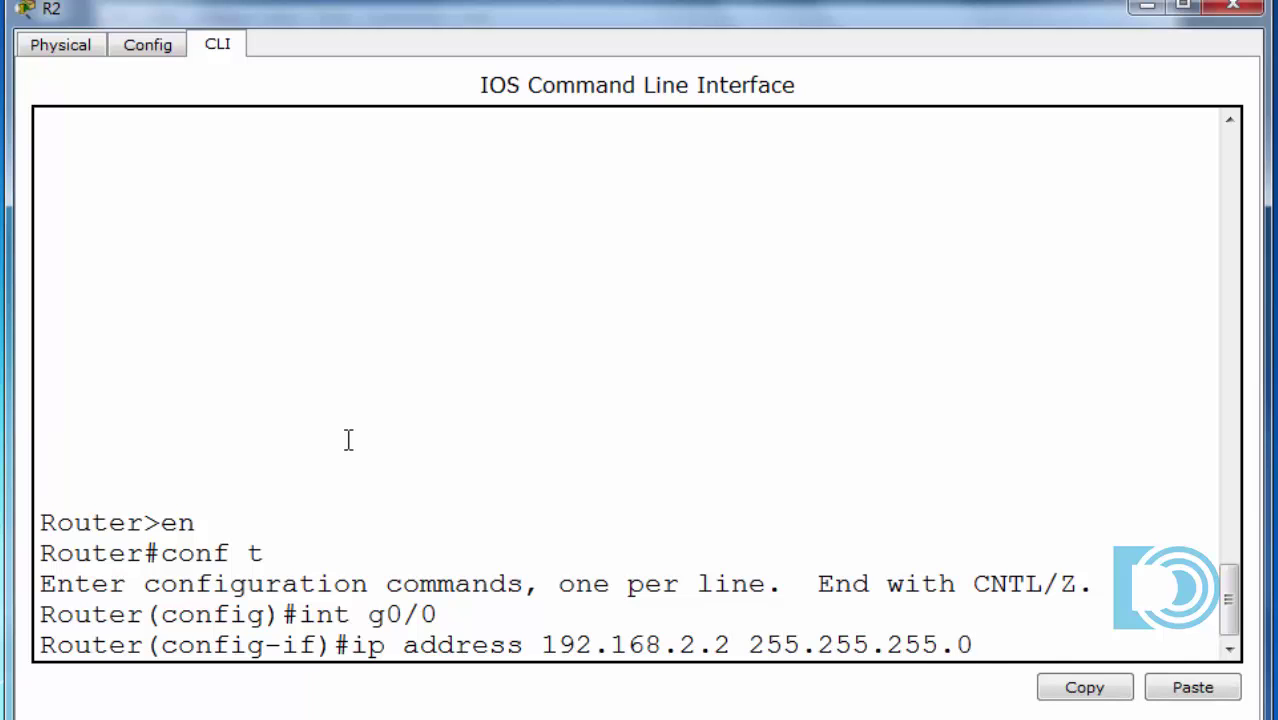
pyautogui.press('Return')
pyautogui.write('no shut')
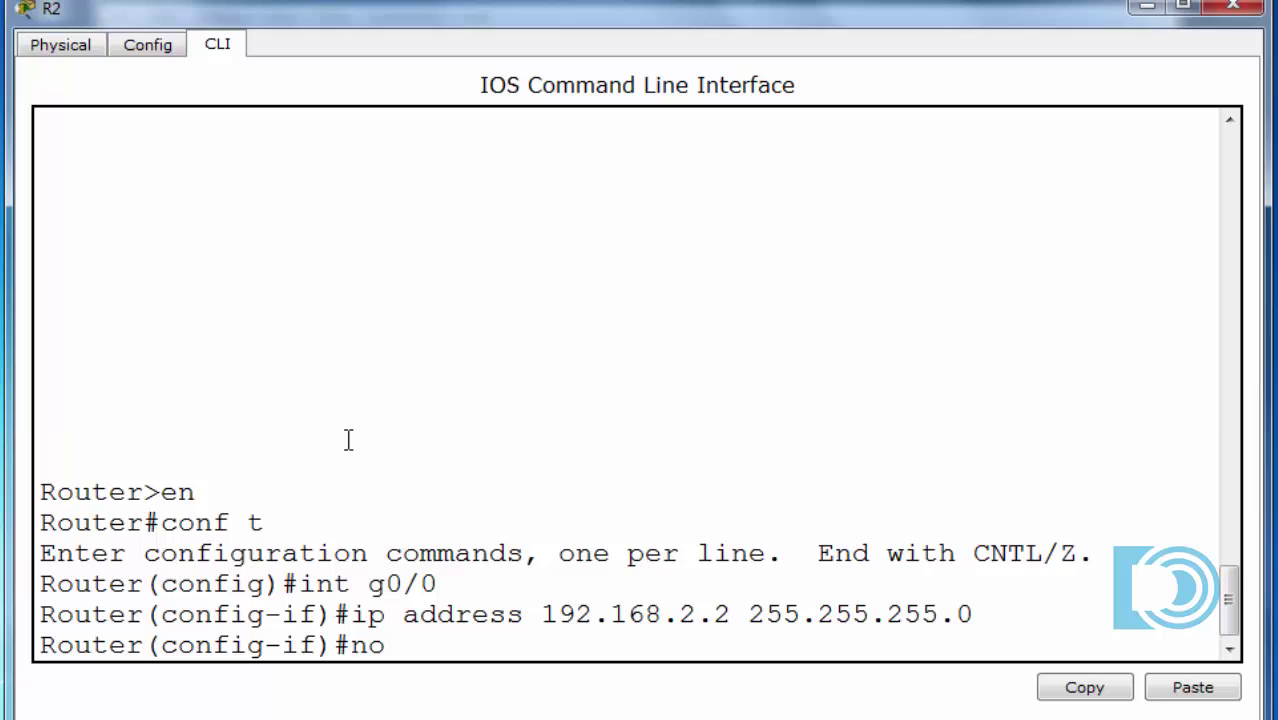
pyautogui.press('Return')
pyautogui.press('Return')
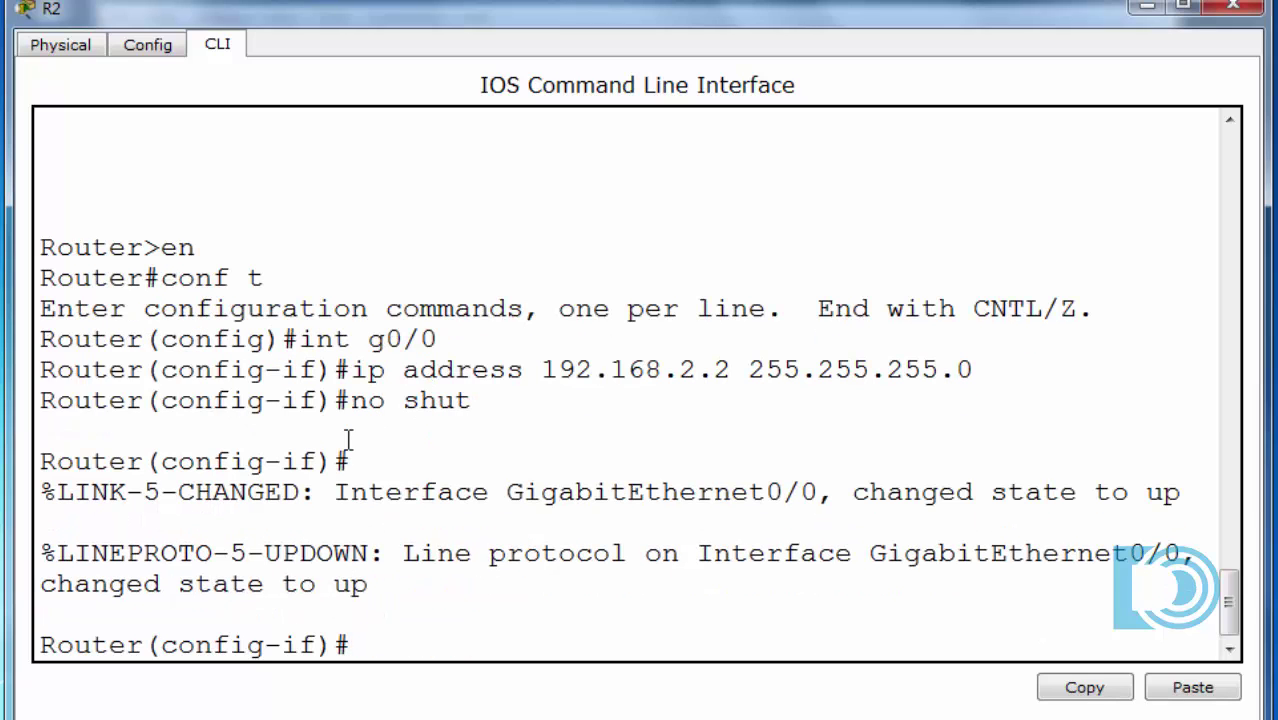
pyautogui.write('hostname ')
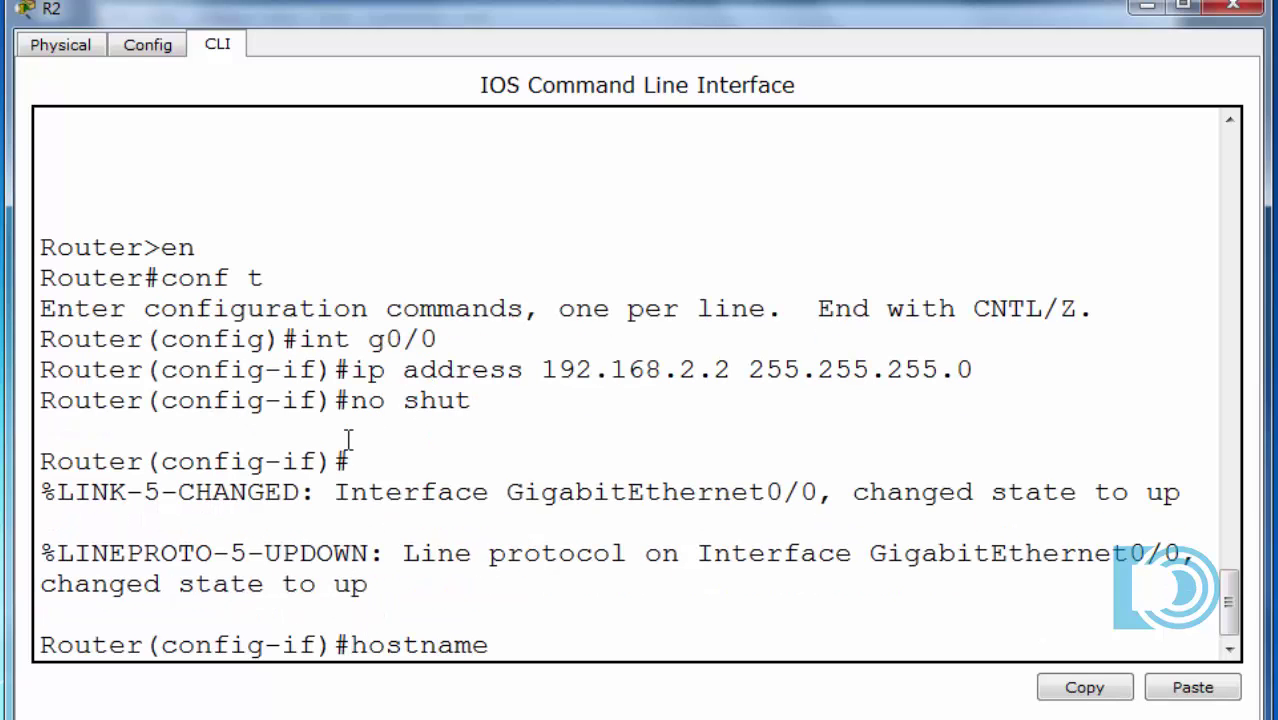
pyautogui.write('R2')
pyautogui.press('Return')
pyautogui.press('Return')
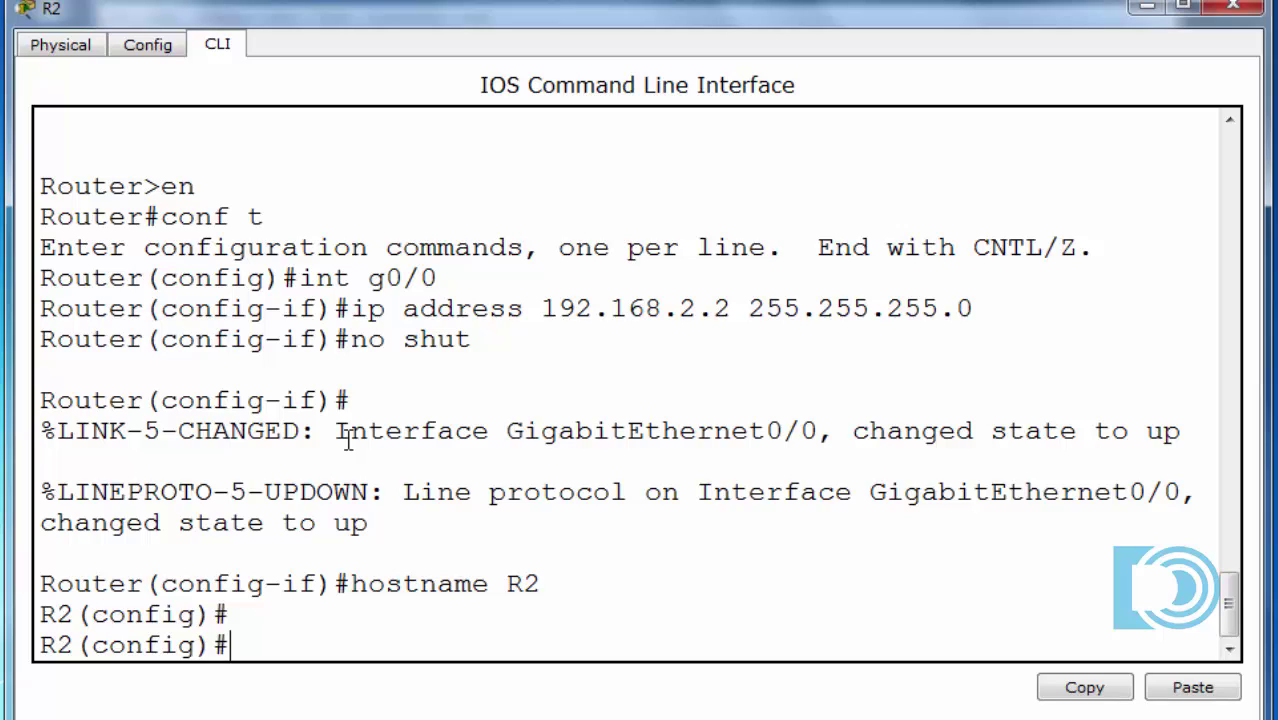
# - Create Loopback1 with 192.168.4.1 255.255.255.0 and ping 192.168.2.1 from R2
pyautogui.write('int lo')
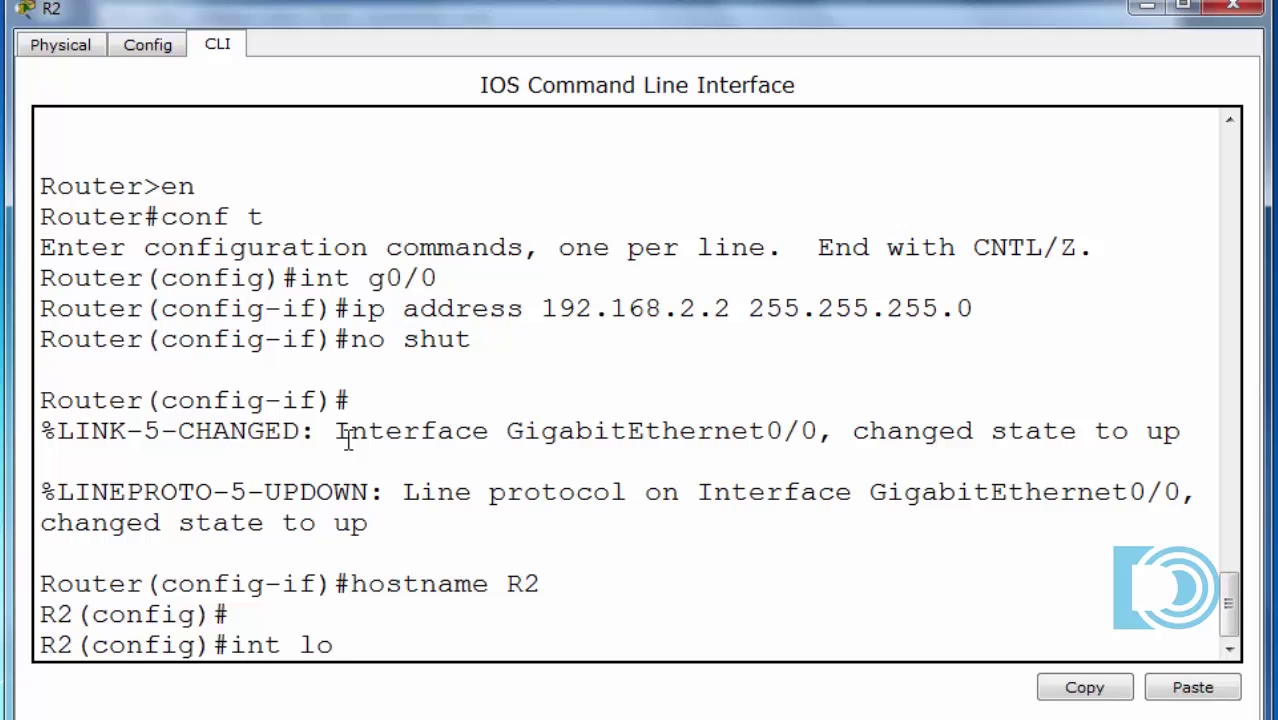
pyautogui.write('1')
pyautogui.press('Return')
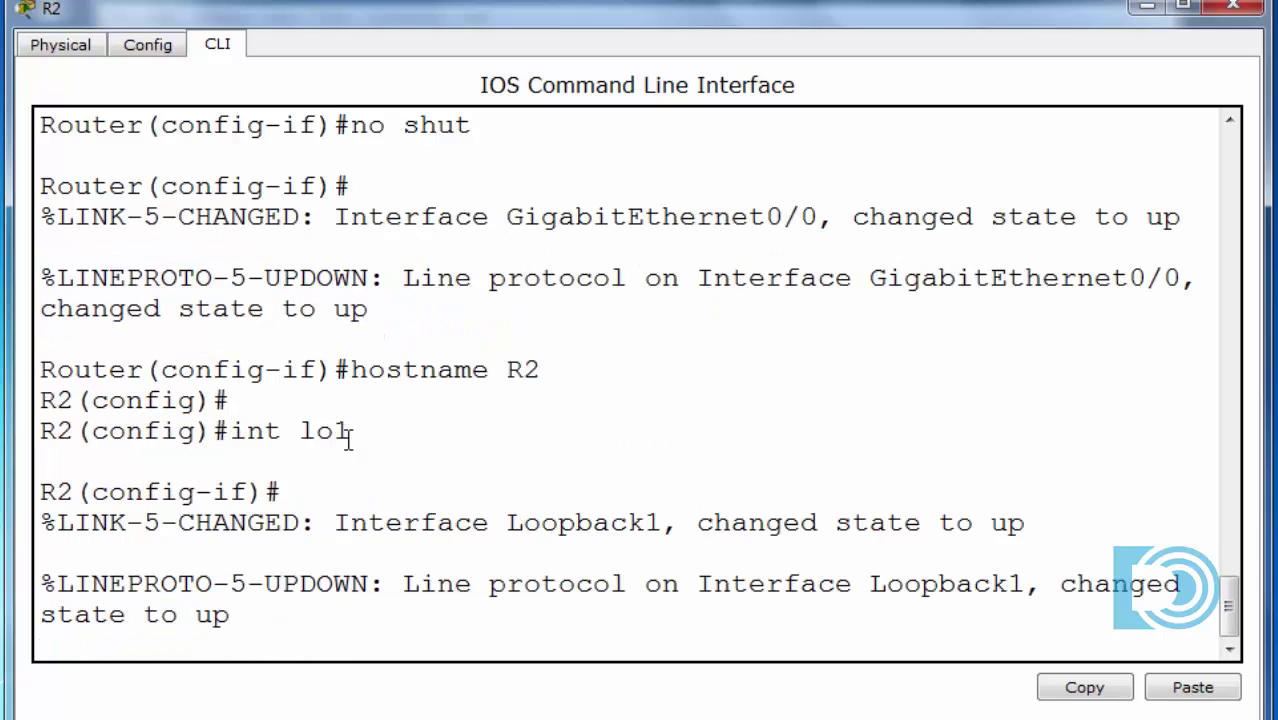
pyautogui.press('Return')
pyautogui.write('ip address ')
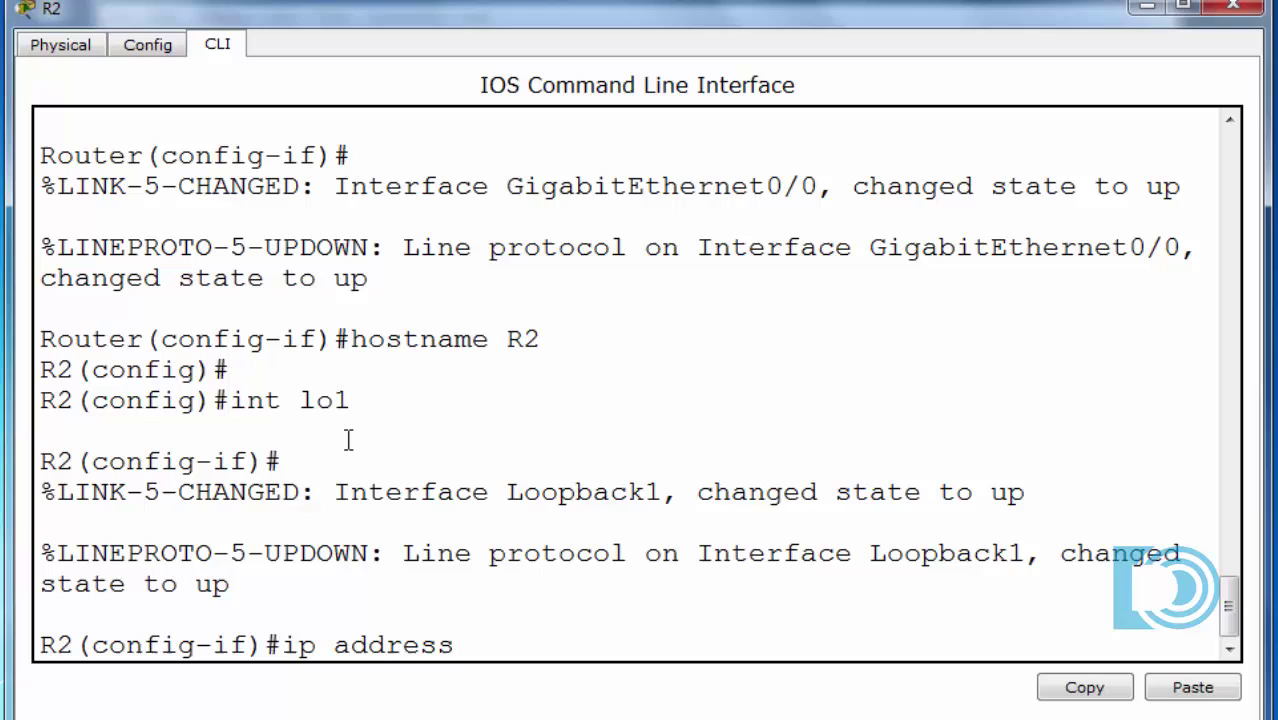
pyautogui.write('192.168.4.')
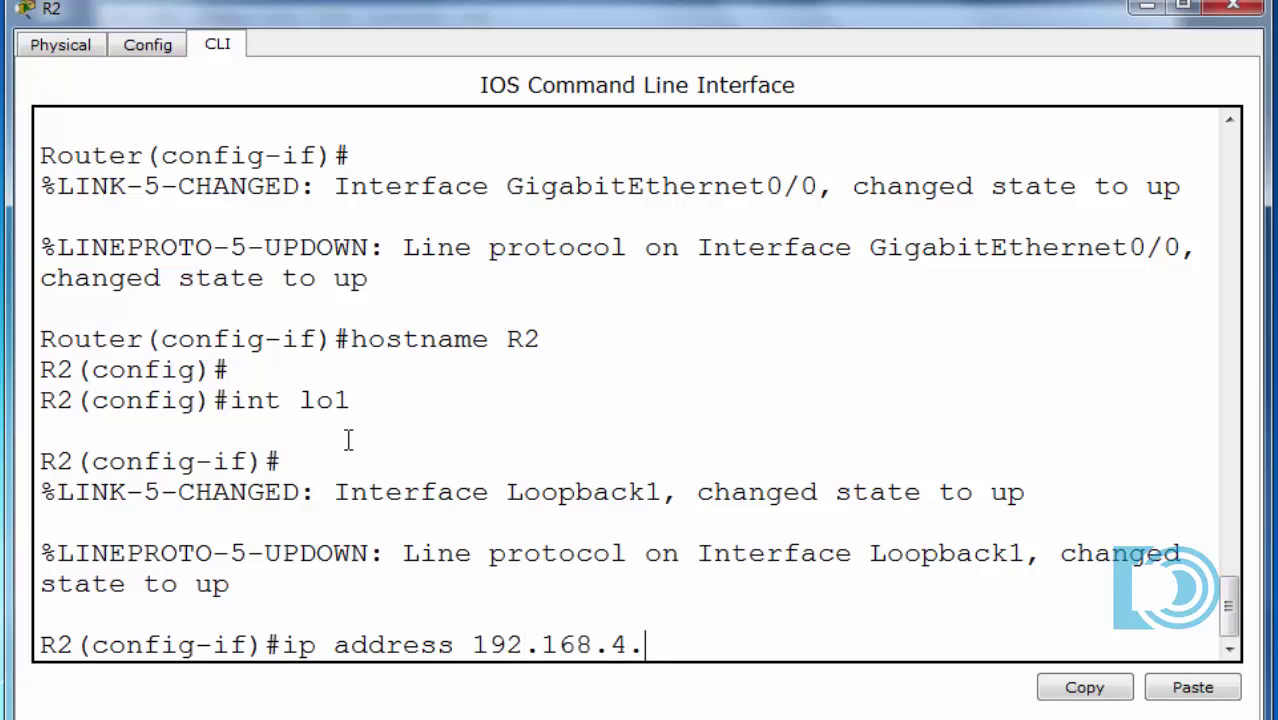
pyautogui.write('1 255.255.255.0')
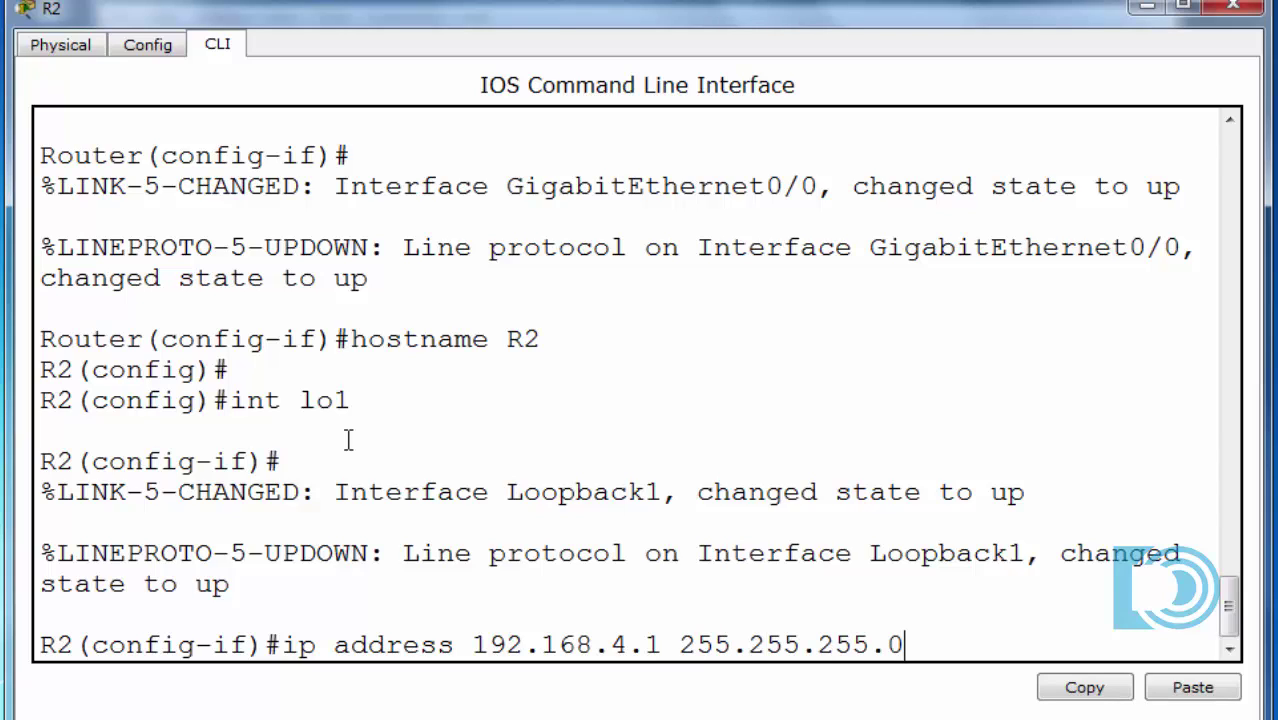
pyautogui.press('Return')
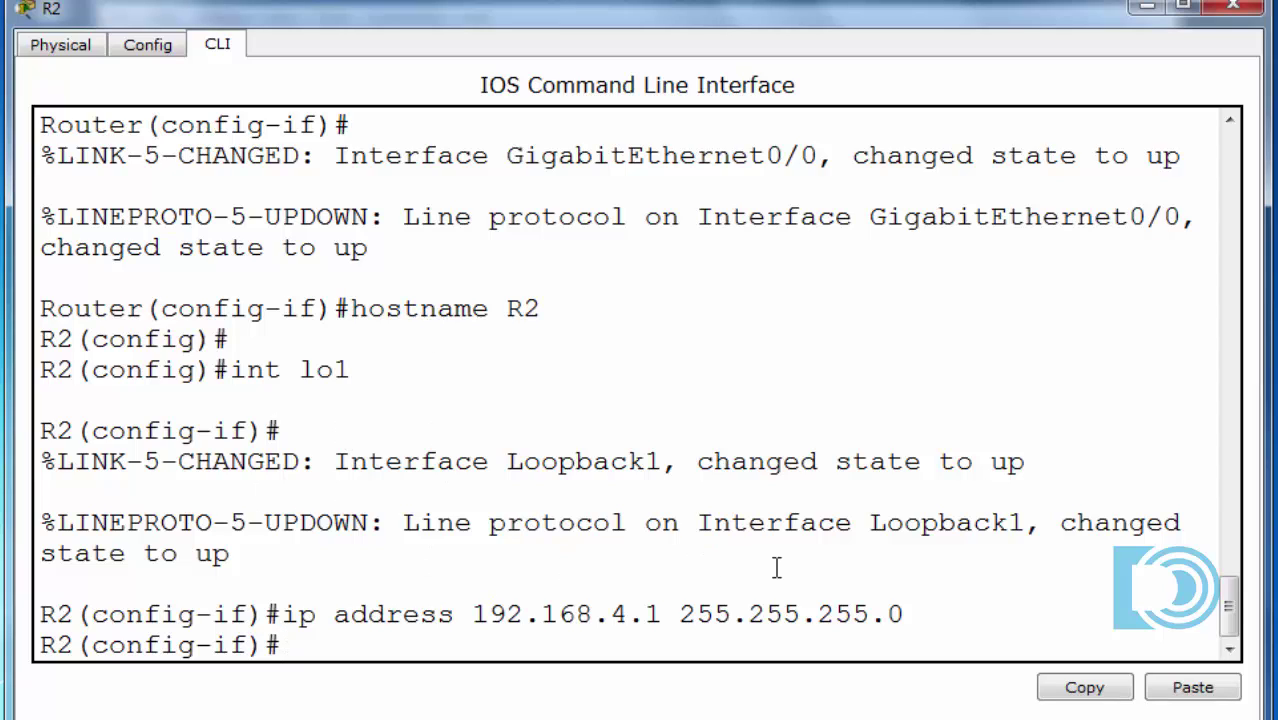
pyautogui.press('Return')
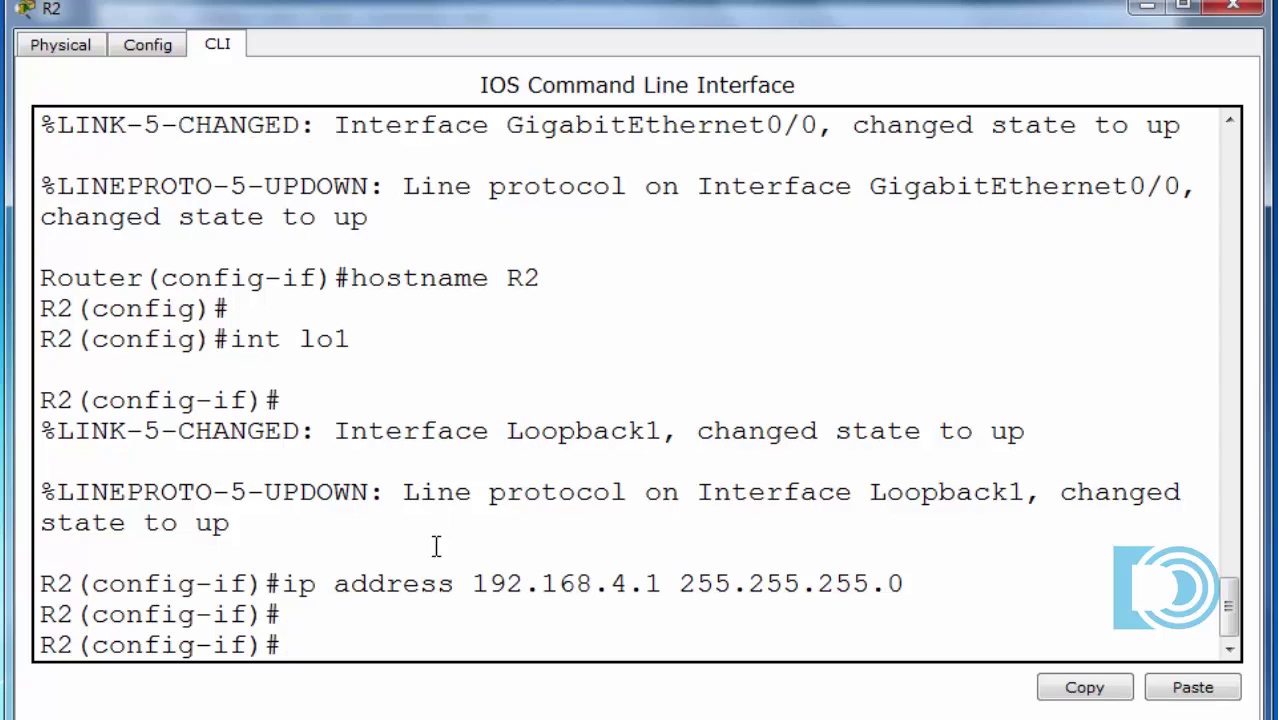
pyautogui.write('do ping ')
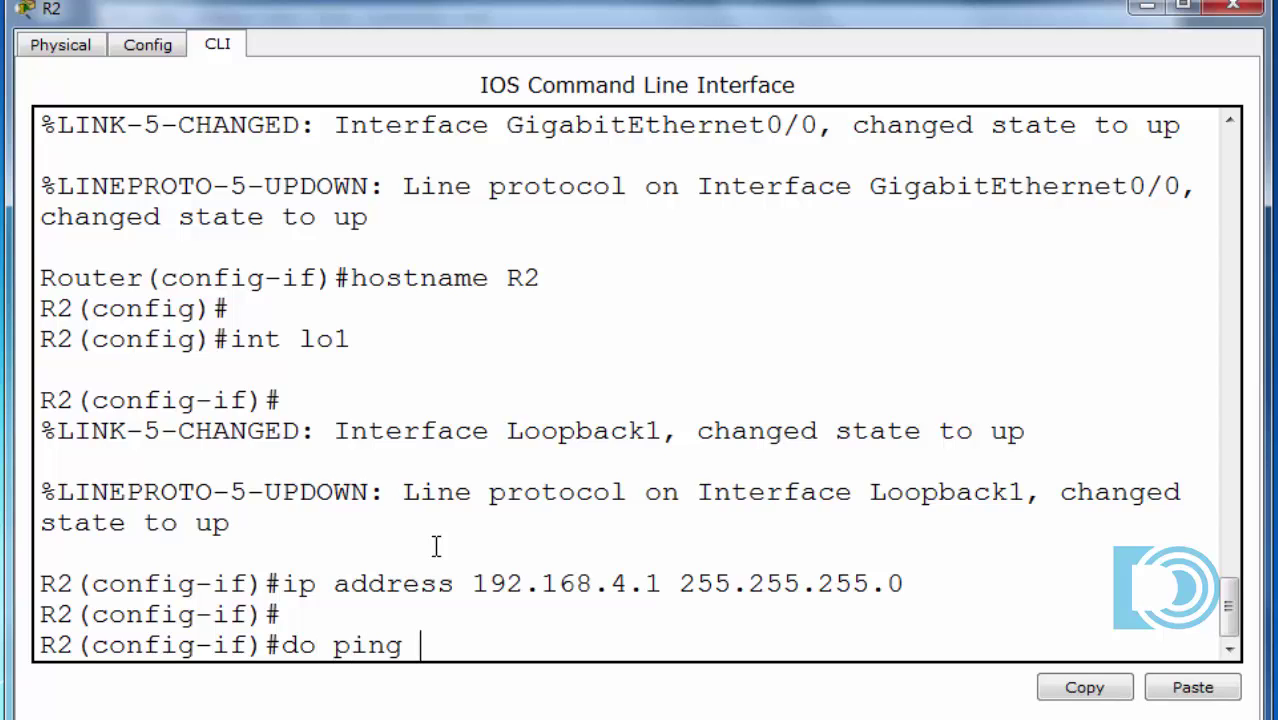
pyautogui.write('192.168')
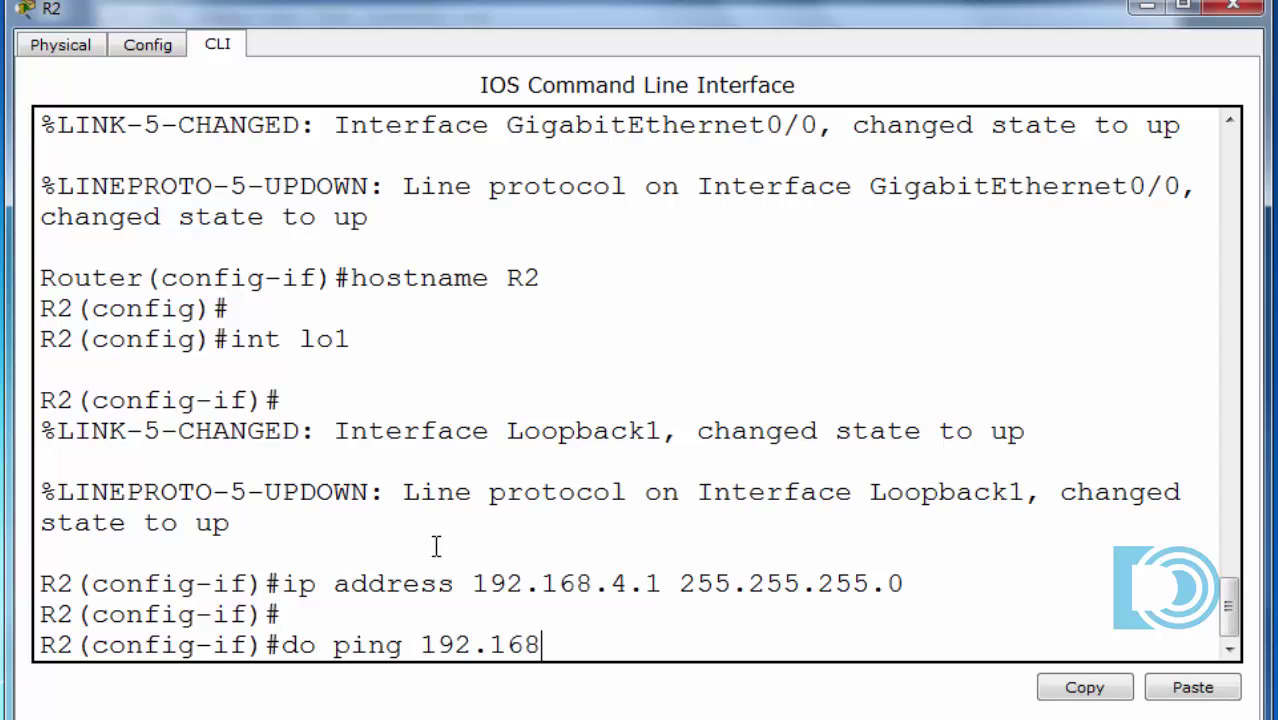
pyautogui.write('.2.1')
pyautogui.press('Return')
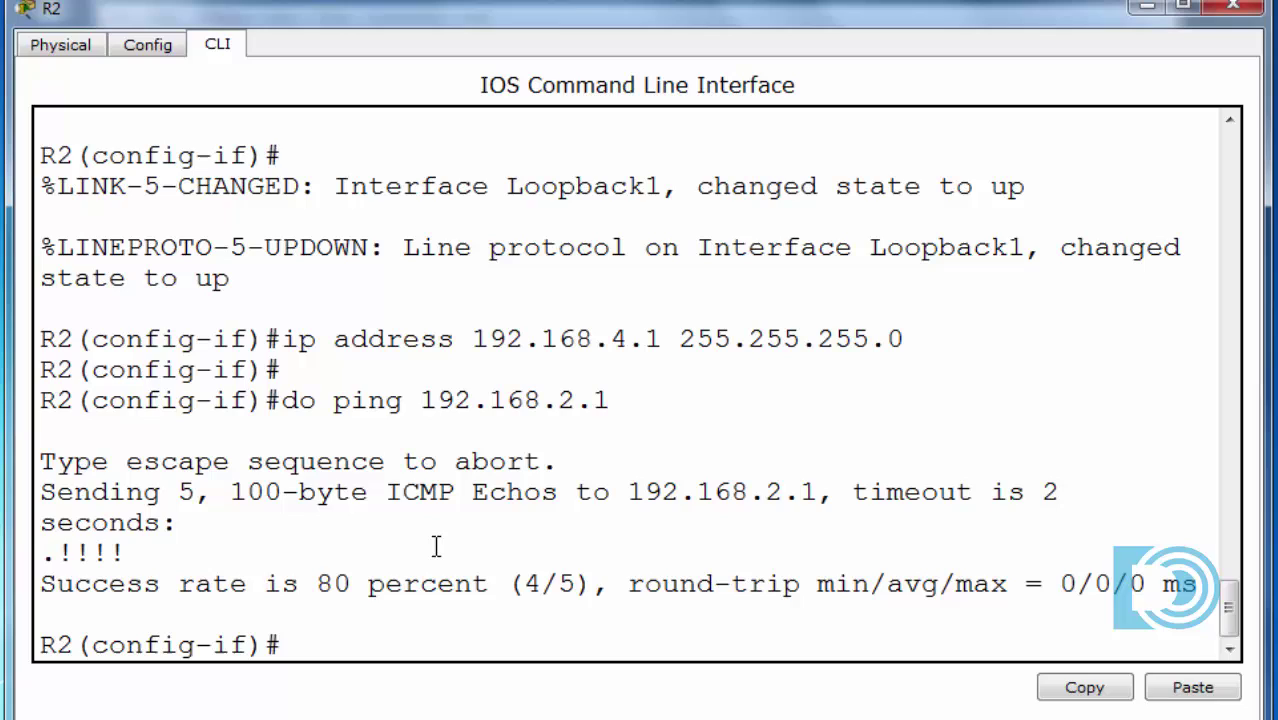
# - Start OSPF process 1 with router-id 2.2.2.2 and advertise 192.168.2.0 0.0.0.255 in area 1
pyautogui.write('router ospf 1')
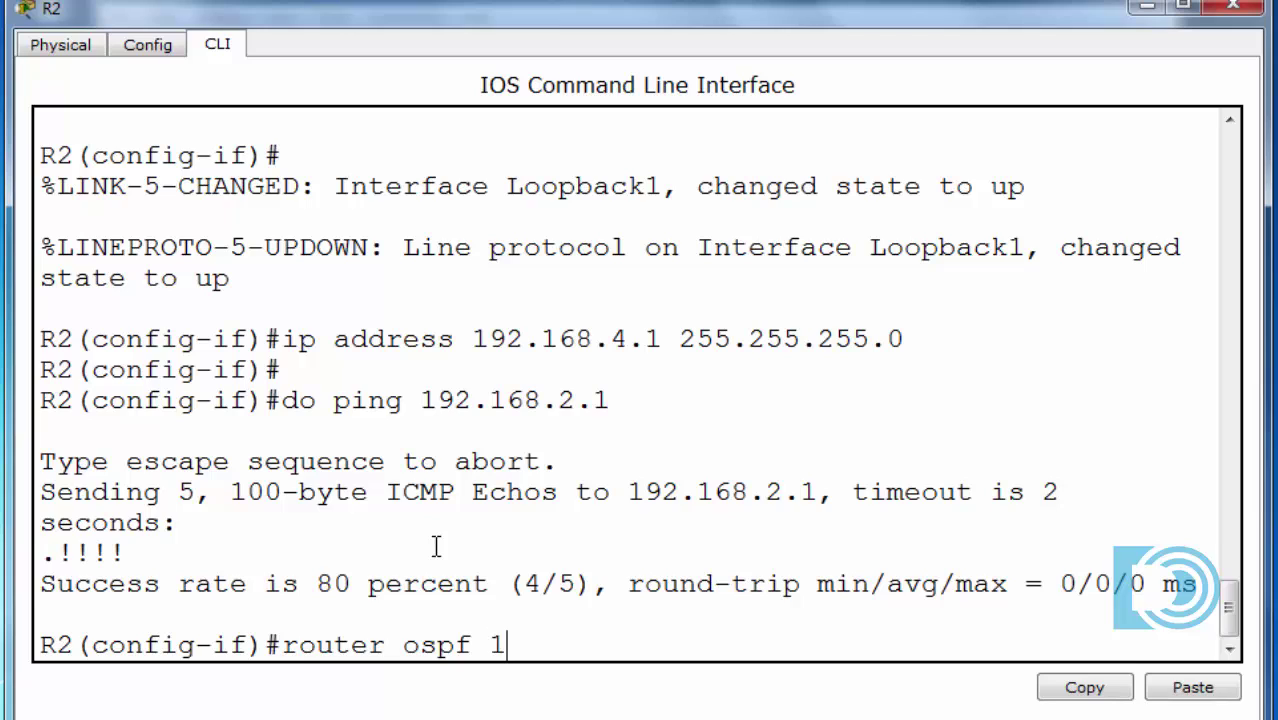
pyautogui.press('Return')
pyautogui.write('router)#router')
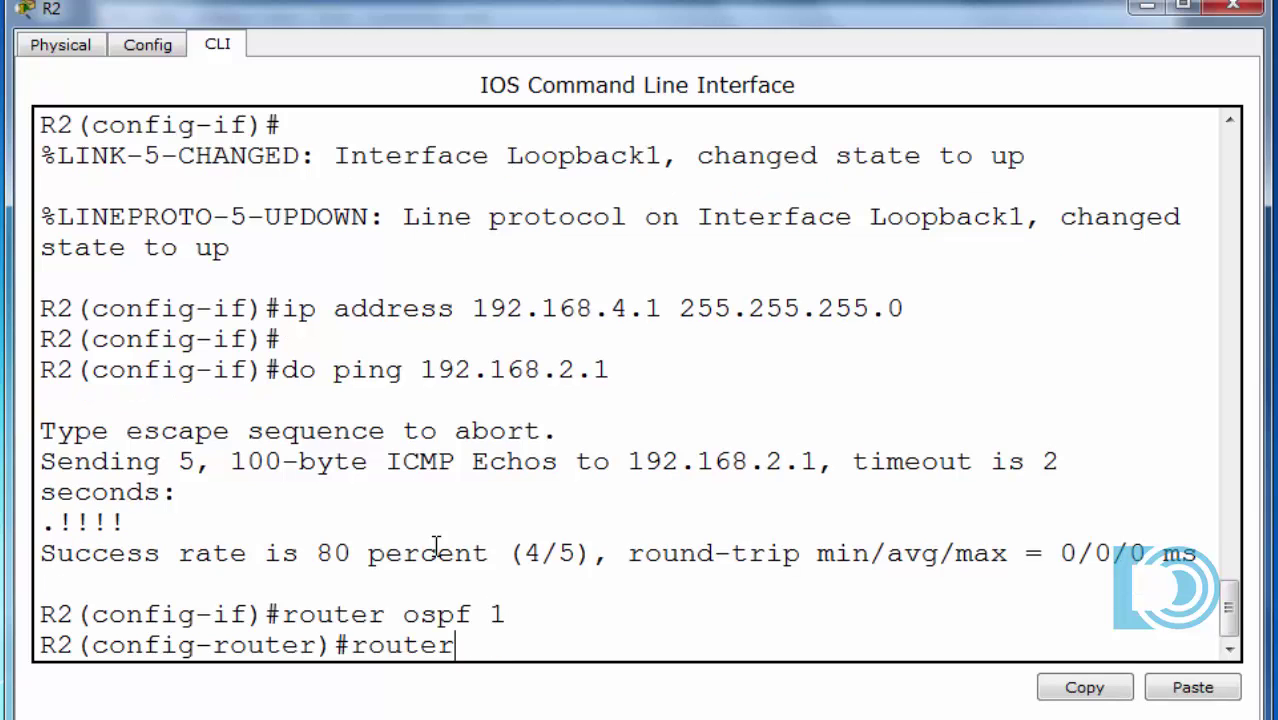
pyautogui.write('-id')
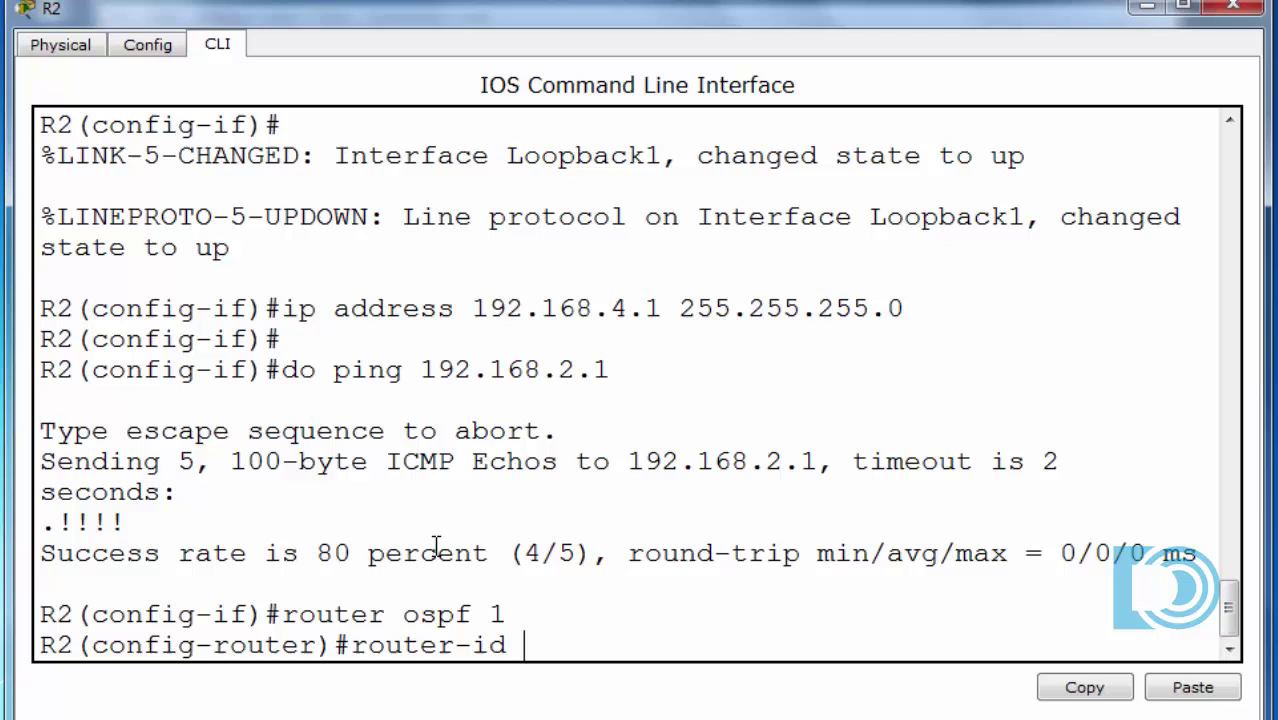
pyautogui.write(' 2.2.2.2')
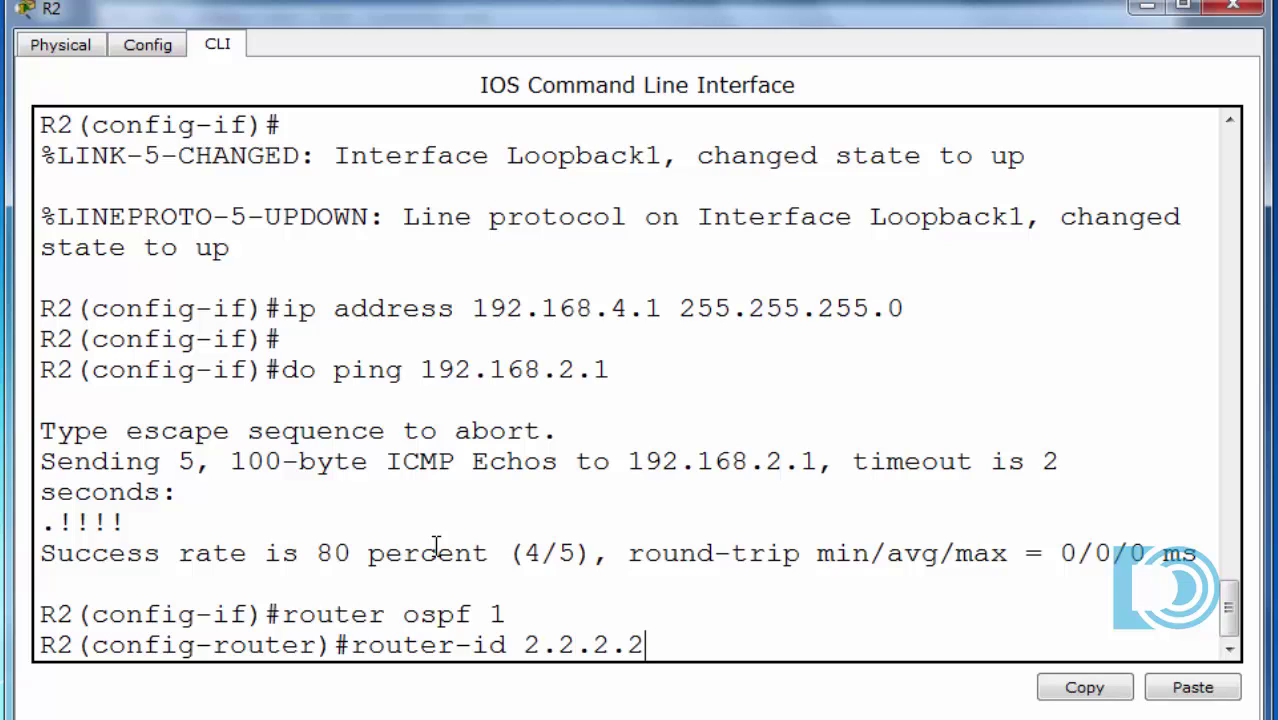
pyautogui.press('Return')
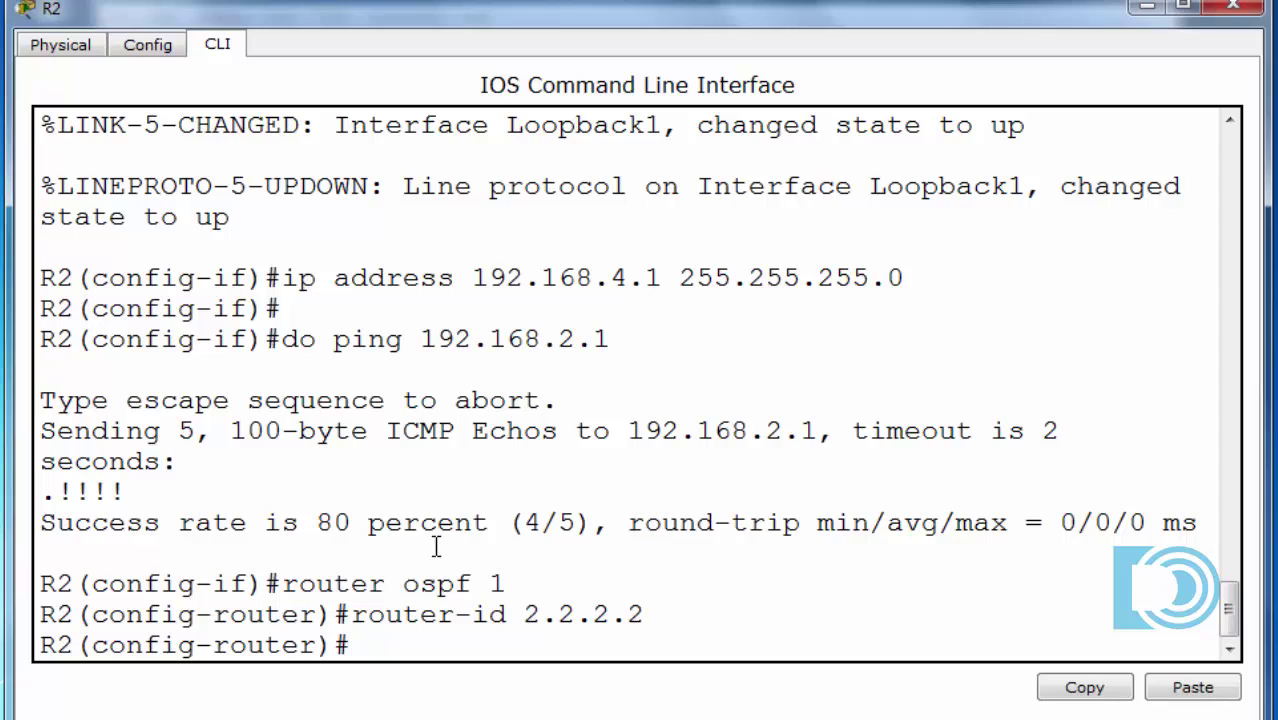
pyautogui.write('network')
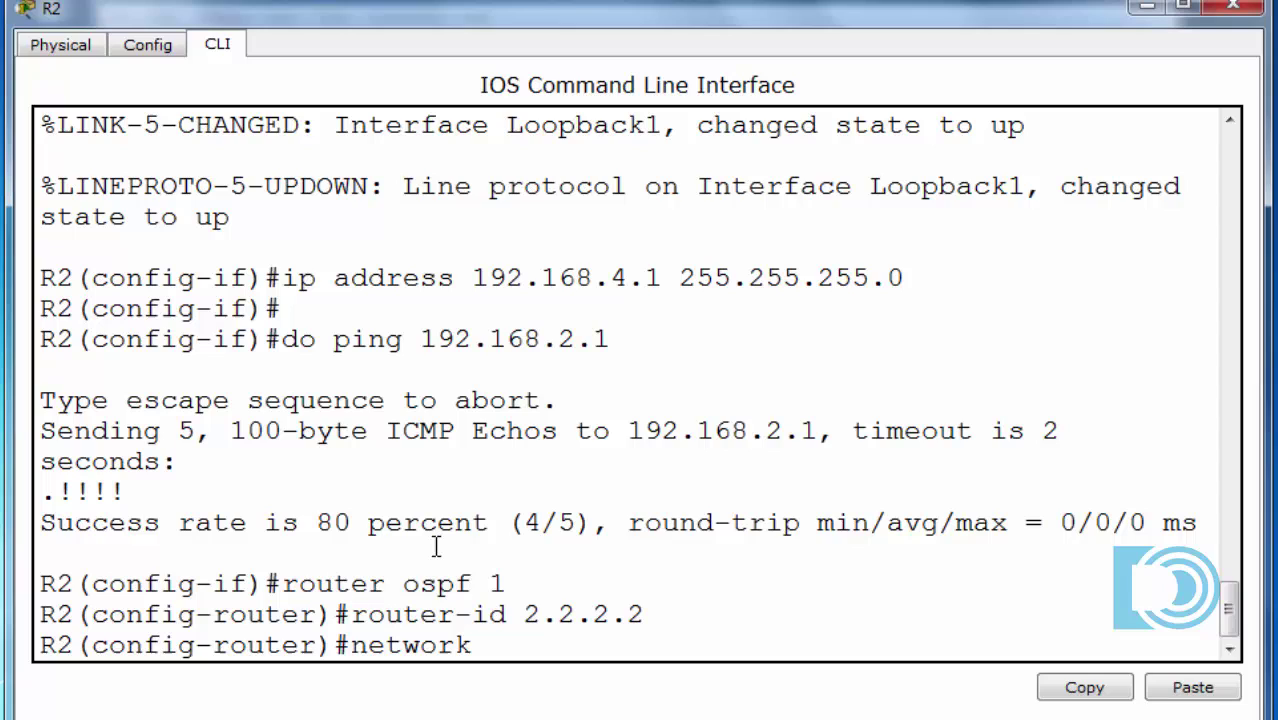
pyautogui.write(' 192.168.2.0')
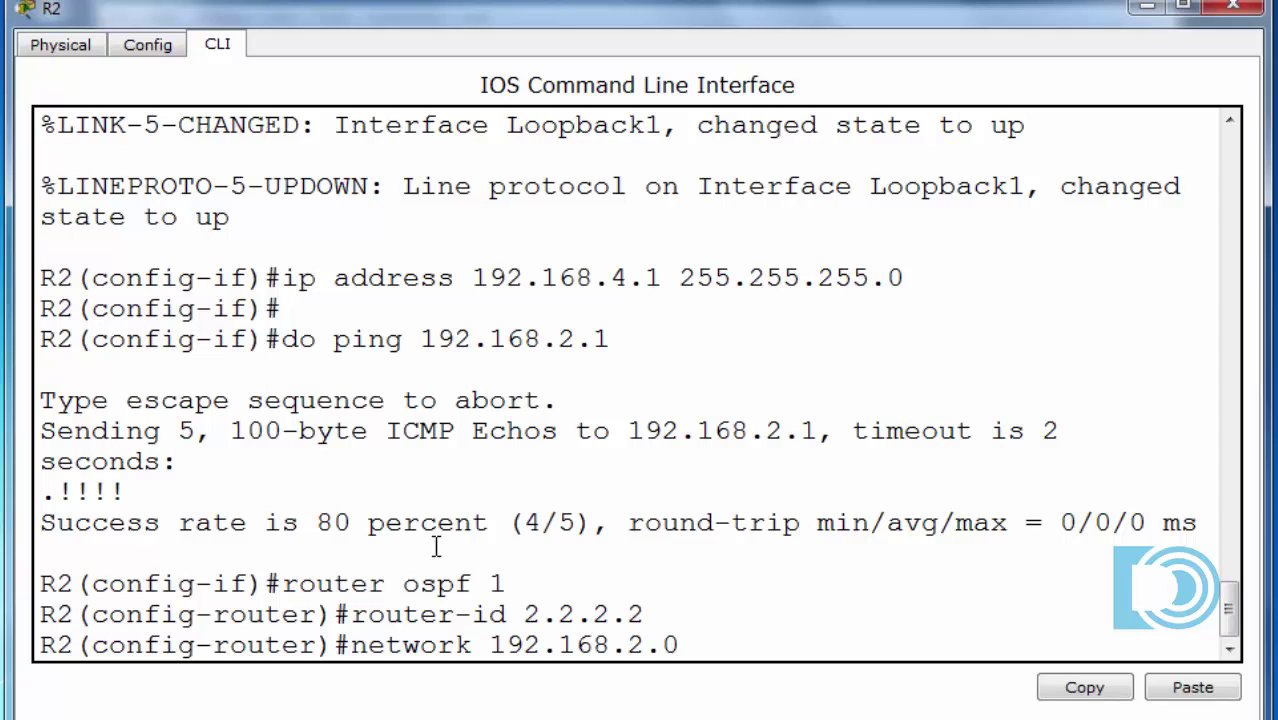
pyautogui.write('0.0.0.255')
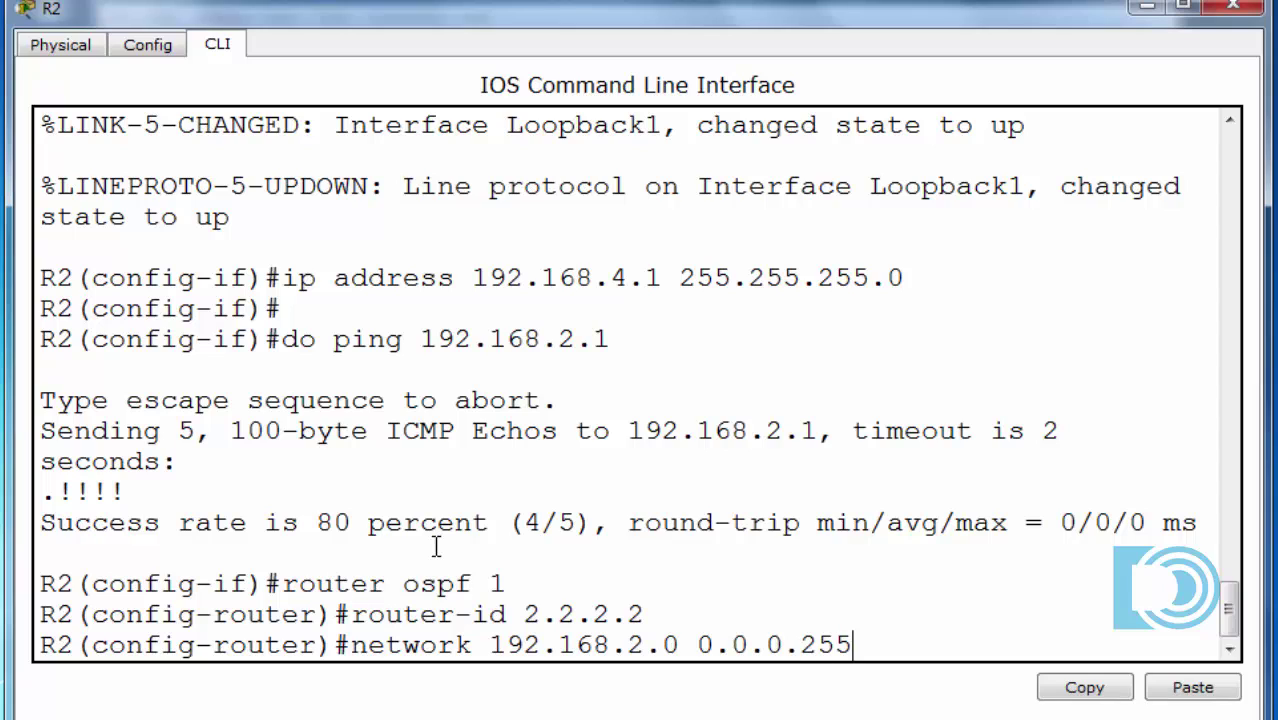
pyautogui.write(' area')
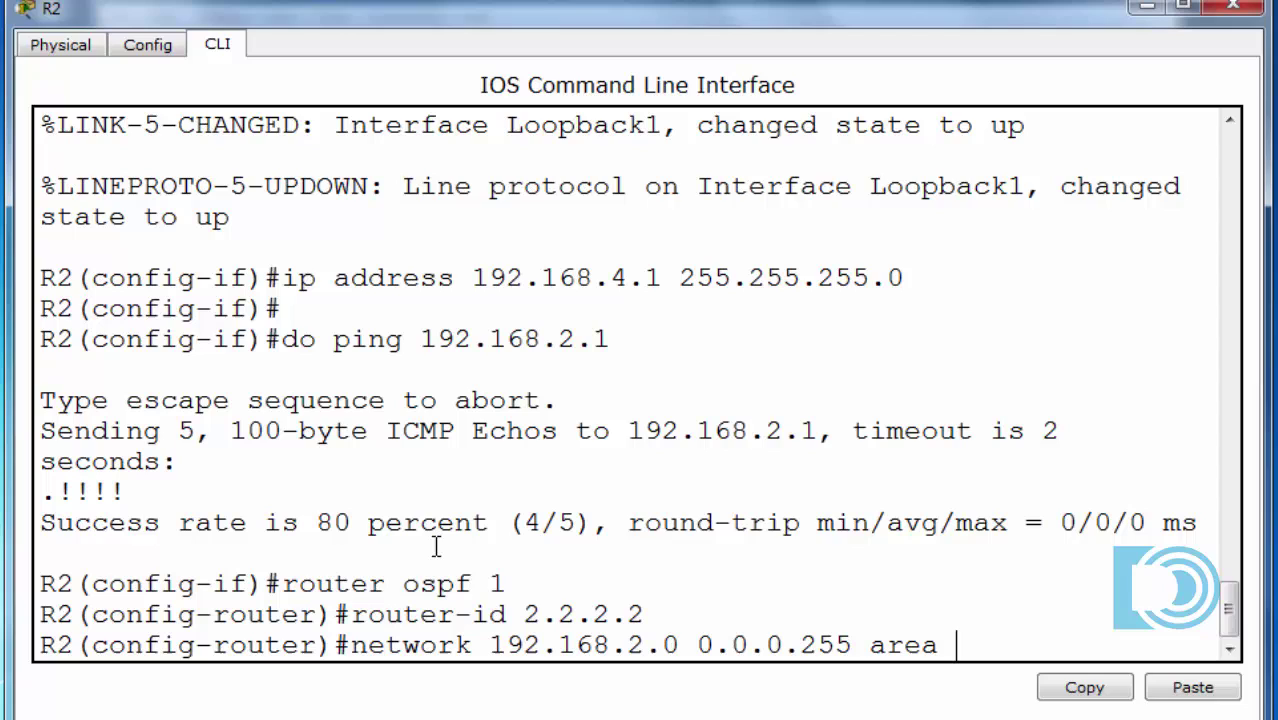
pyautogui.write(' 1')
pyautogui.press('Return')
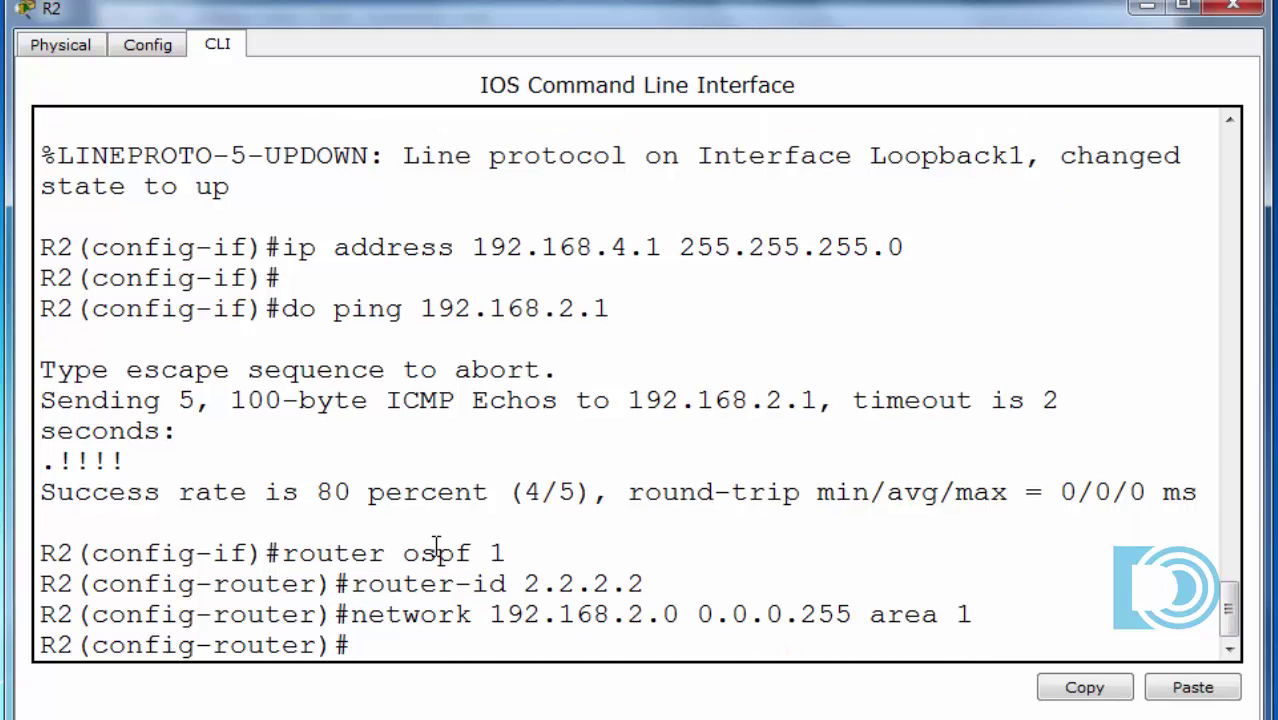
# - Add network 192.168.4.0 0.0.0.255 to area 1 as well
pyautogui.press('Up')
pyautogui.press('Left')
pyautogui.press('Left')
pyautogui.press('Left')
pyautogui.press('Left')
pyautogui.press('Left')
pyautogui.press('Left')
pyautogui.press('Left')
pyautogui.press('Left')
pyautogui.press('Left')
pyautogui.press('Left')
pyautogui.press('Left')
pyautogui.press('Left')
pyautogui.press('Left')
pyautogui.press('Left')
pyautogui.press('Left')
pyautogui.press('Left')
pyautogui.press('Left')
pyautogui.press('Left')
pyautogui.press('Left')
pyautogui.press('Left')
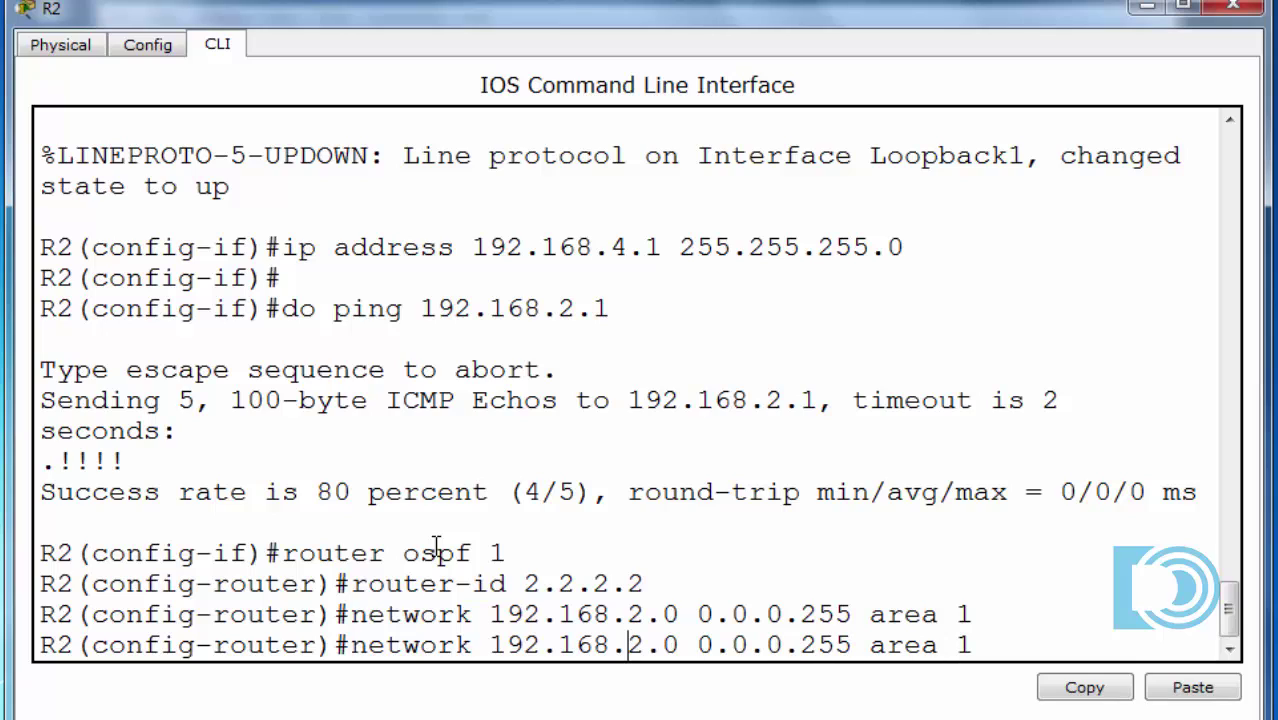
pyautogui.press('Right')
pyautogui.press('BackSpace')
pyautogui.write('4')
pyautogui.press('Right')
pyautogui.press('Right')
pyautogui.press('Right')
pyautogui.press('Right')
pyautogui.press('Right')
pyautogui.press('Right')
pyautogui.press('Right')
pyautogui.press('Right')
pyautogui.press('Right')
pyautogui.press('Right')
pyautogui.press('Right')
pyautogui.press('Right')
pyautogui.press('Right')
pyautogui.press('Right')
pyautogui.press('Right')
pyautogui.press('Right')
pyautogui.press('Right')
pyautogui.press('Return')
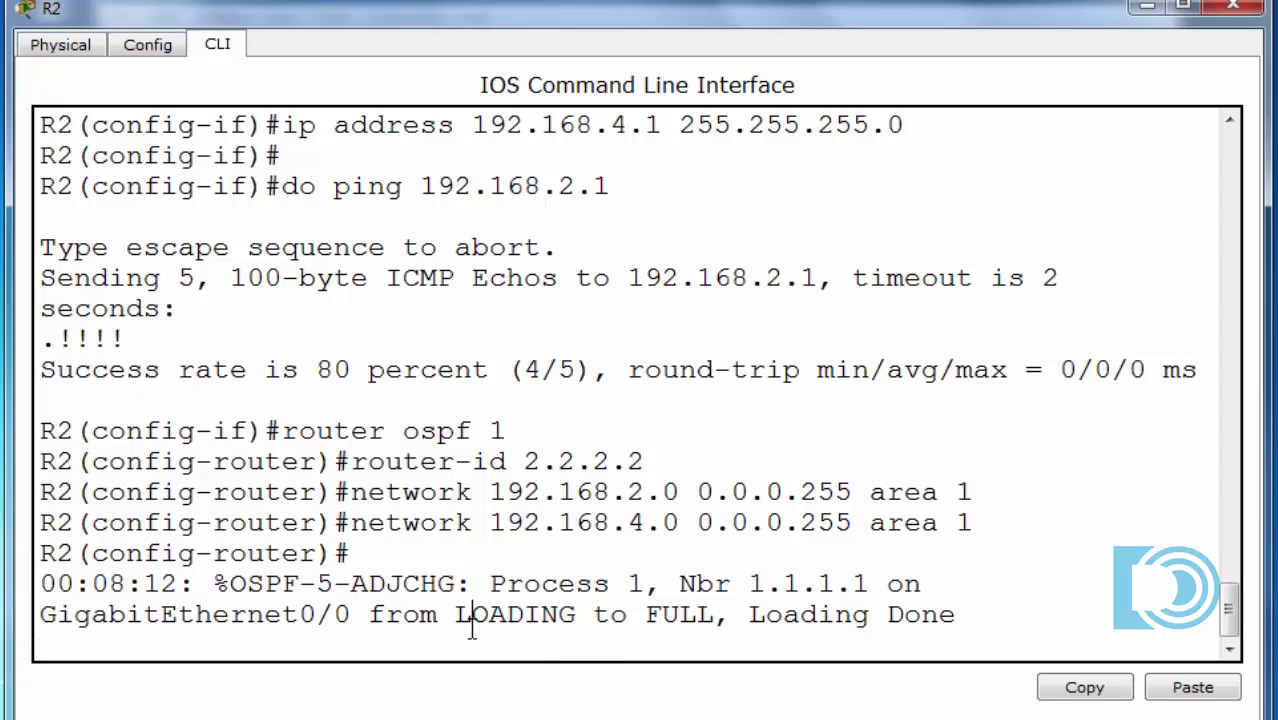
pyautogui.press('Return')
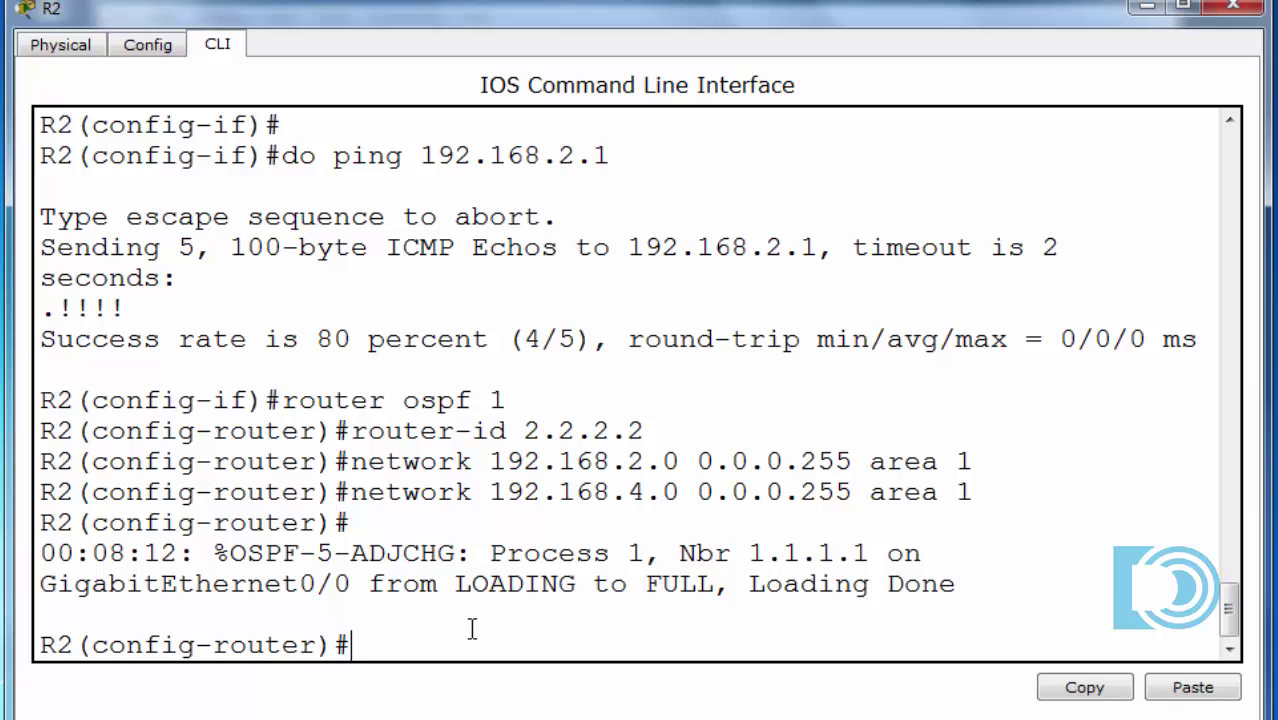
# - Leave configuration mode and display R2's routing table with show ip route
pyautogui.hotkey('ctrl', 'z')
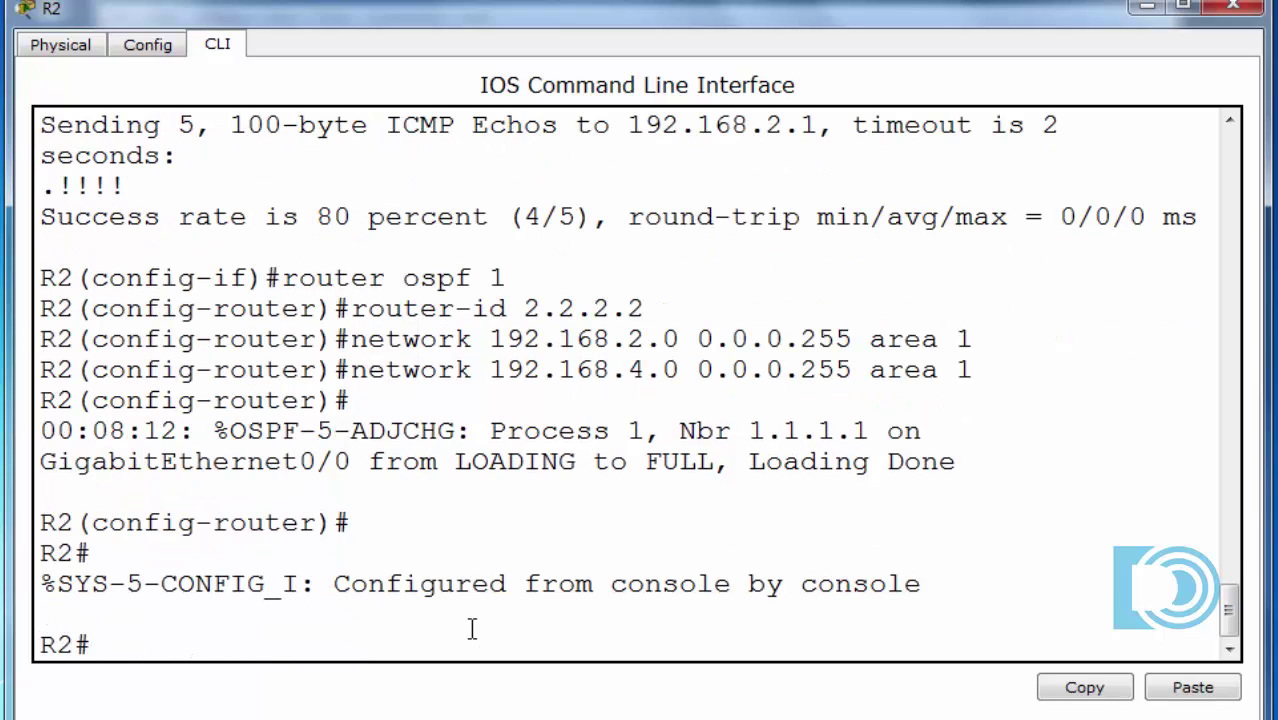
pyautogui.write('show')
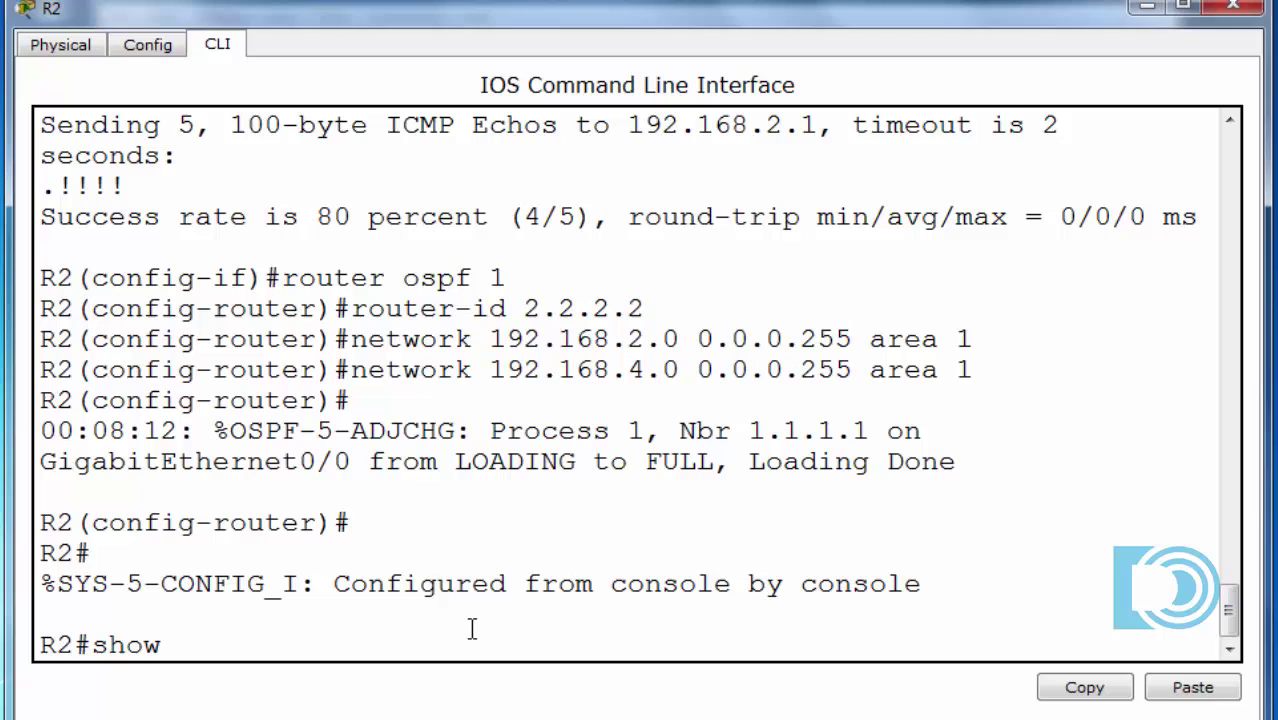
pyautogui.write('ip route')
pyautogui.press('Return')
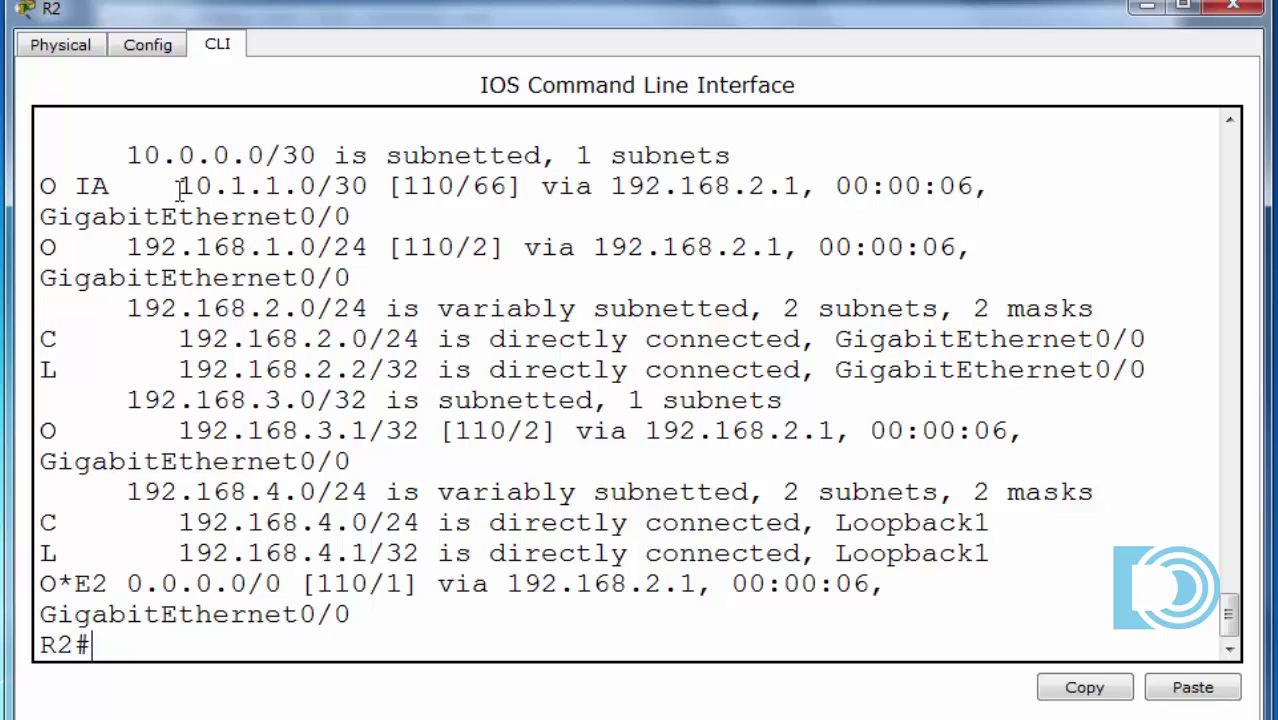
# - Highlight the O IA 10.1.1.0/30, O 192.168.1.0/24, 192.168.3.1/32 and O*E2 default routes
pyautogui.moveTo(42, 185); pyautogui.dragTo(120, 185)
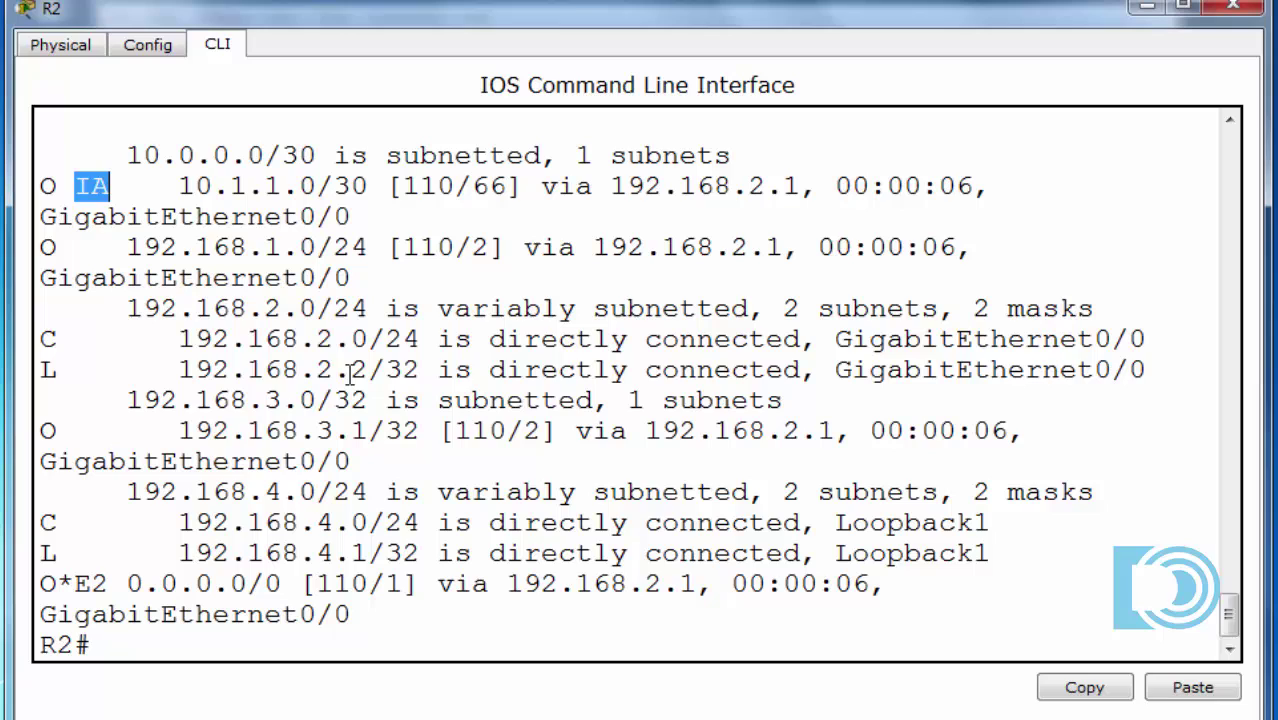
pyautogui.moveTo(178, 185); pyautogui.dragTo(368, 192)
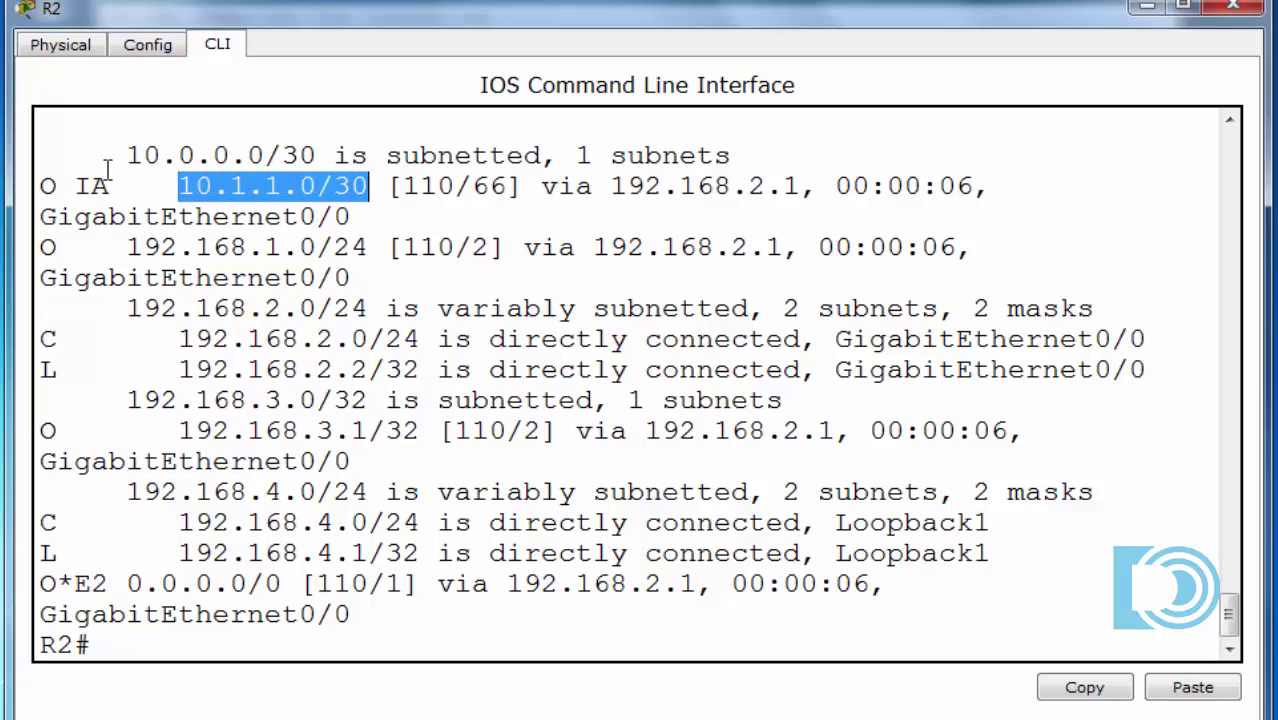
pyautogui.moveTo(110, 186); pyautogui.dragTo(40, 188)
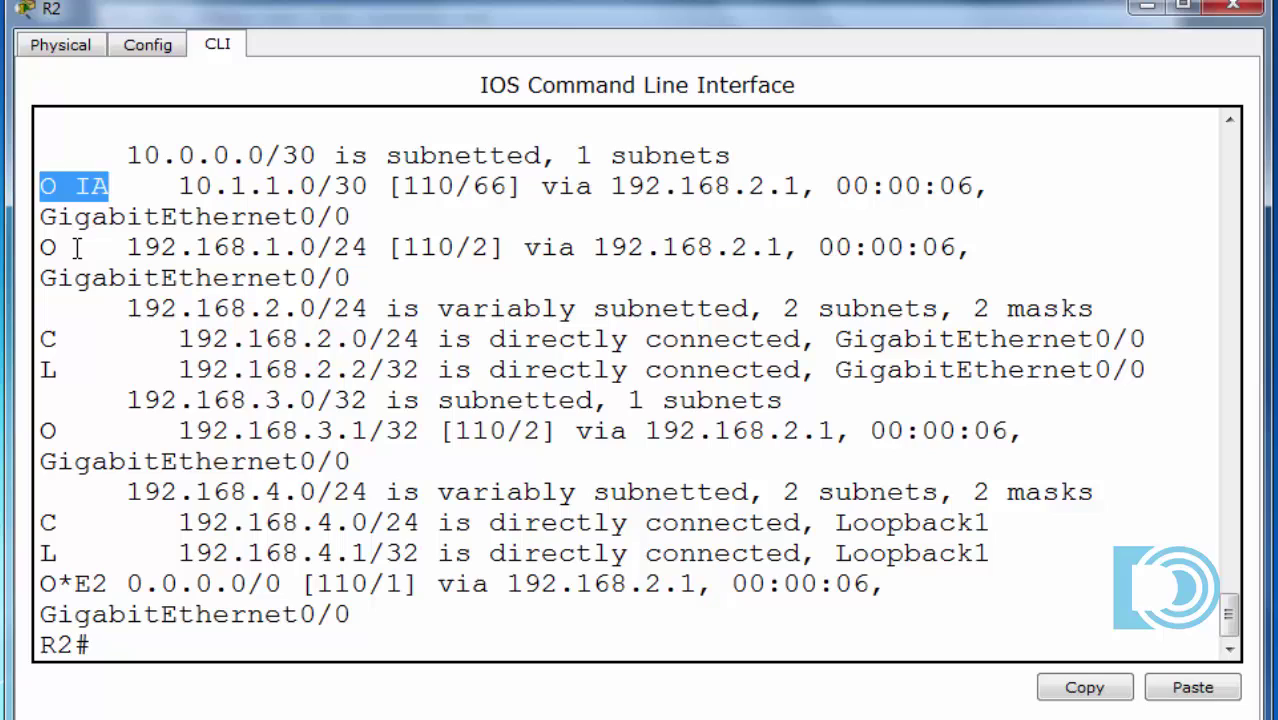
pyautogui.moveTo(74, 248); pyautogui.dragTo(40, 248)
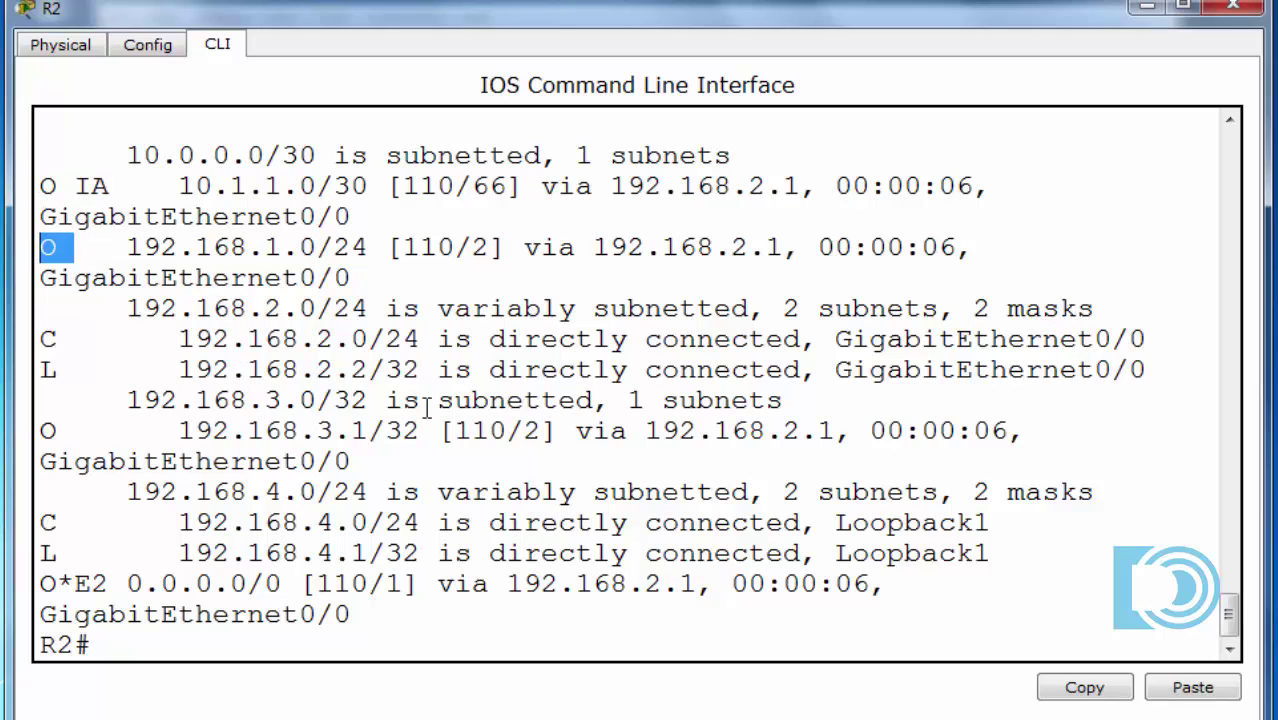
pyautogui.moveTo(422, 432); pyautogui.dragTo(152, 440)
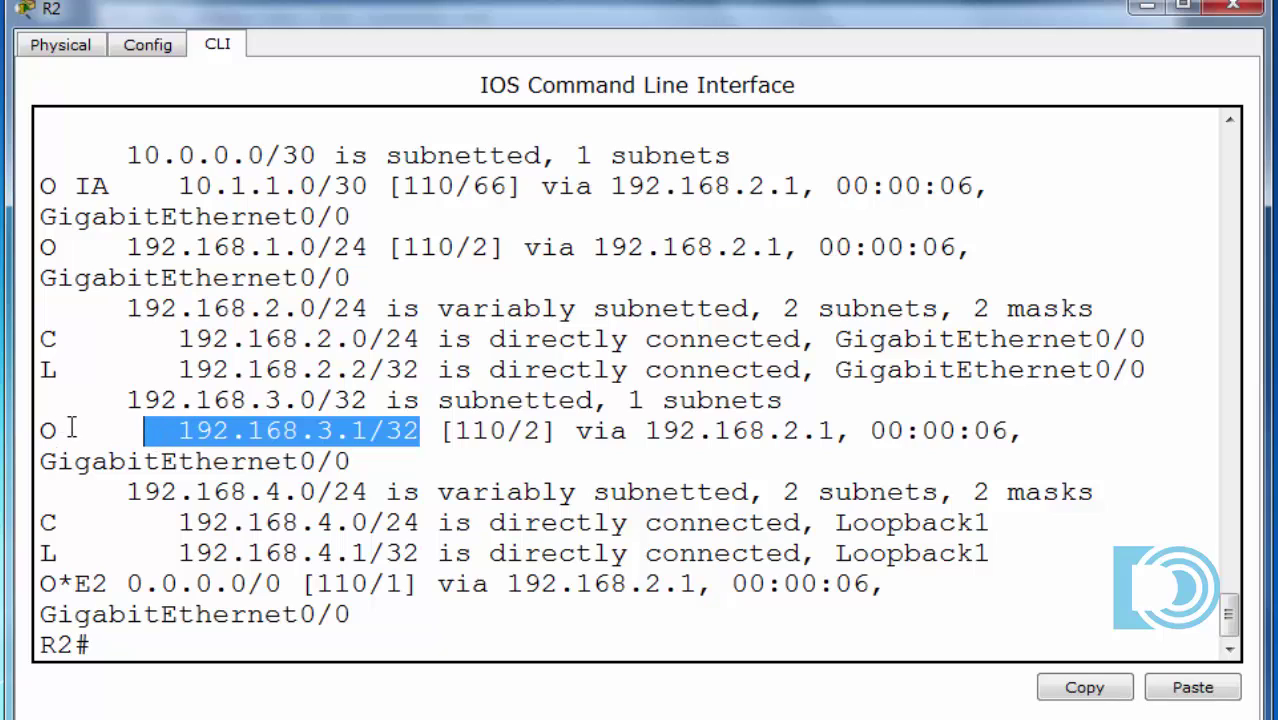
pyautogui.moveTo(72, 430); pyautogui.dragTo(14, 430)
pyautogui.moveTo(42, 588); pyautogui.dragTo(125, 584)
pyautogui.click(350, 614)
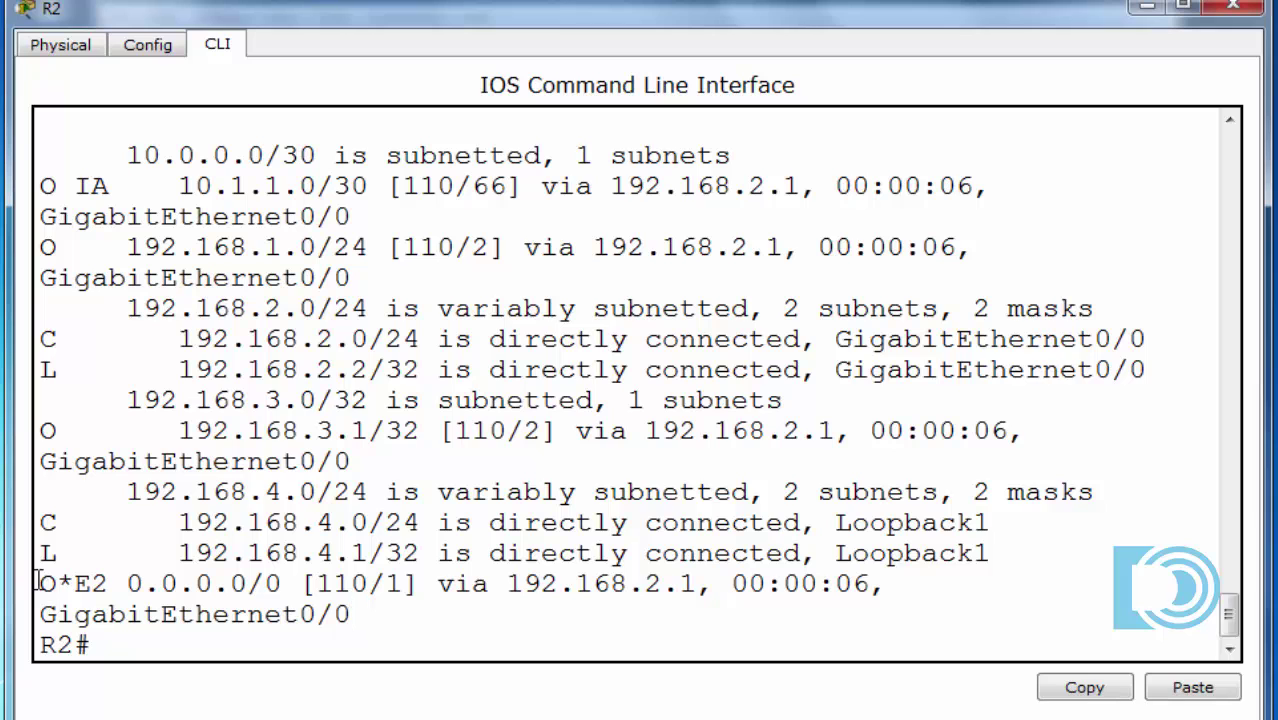
# - Minimise R2's CLI window and bring the topology view back to the front
pyautogui.click(1147, 6)
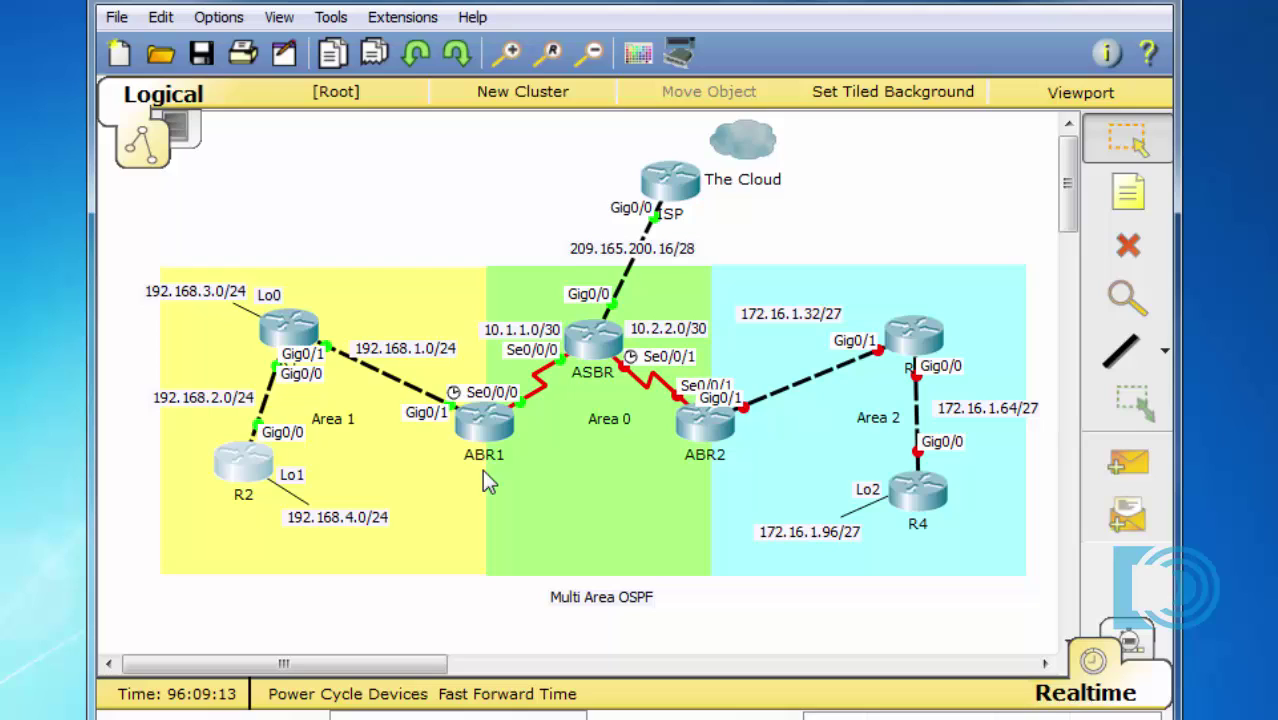
pyautogui.moveTo(468, 463)
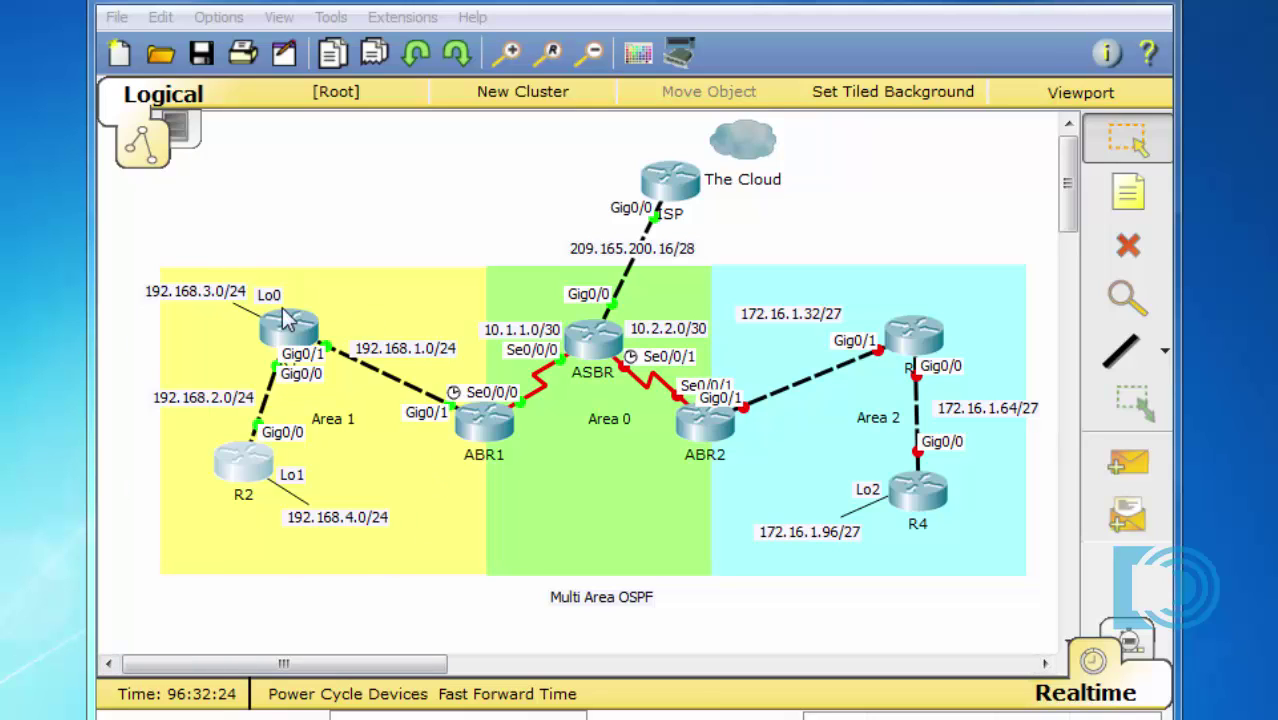
pyautogui.click(93, 465)
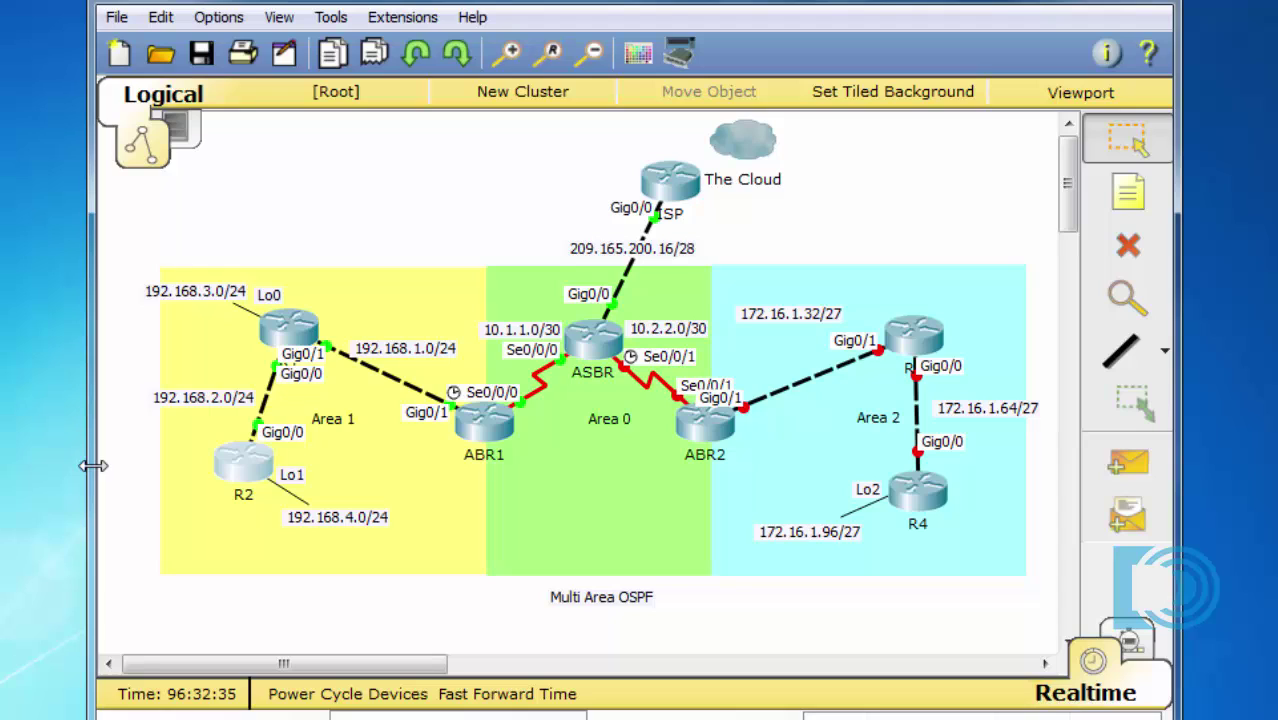
# - Widen the Packet Tracer window to reveal the Area 1 summary note
pyautogui.moveTo(93, 465); pyautogui.dragTo(0, 455)
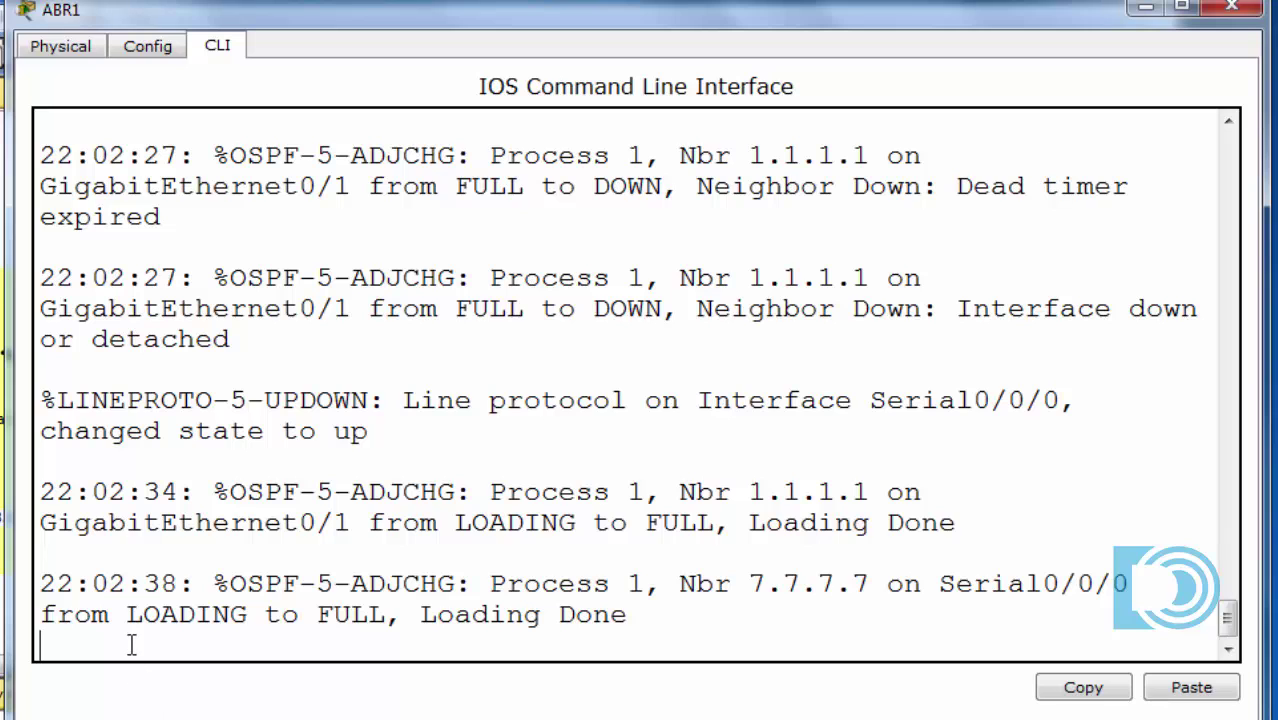
# - On ABR1, enter OSPF 1 configuration and add area 1 range 192.168.0.0 255.255.248.0
pyautogui.press('Return')
pyautogui.write('en')
pyautogui.press('Return')
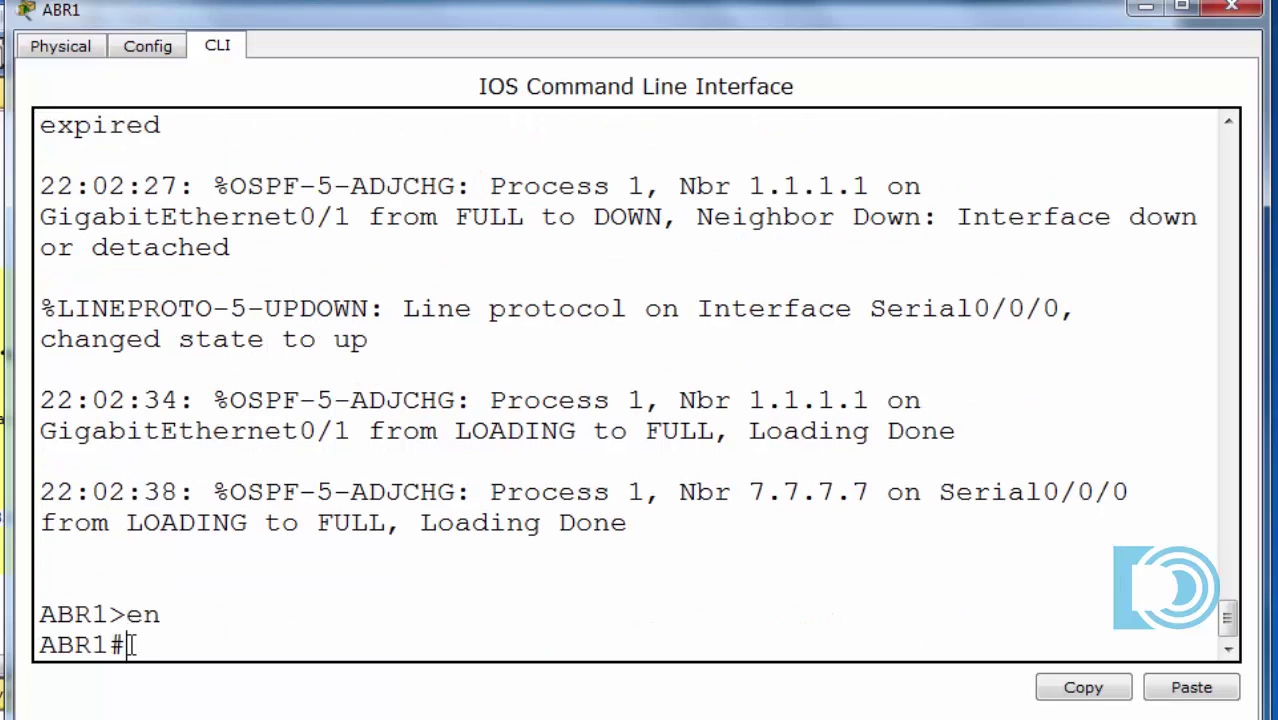
pyautogui.write('conf t')
pyautogui.press('Return')
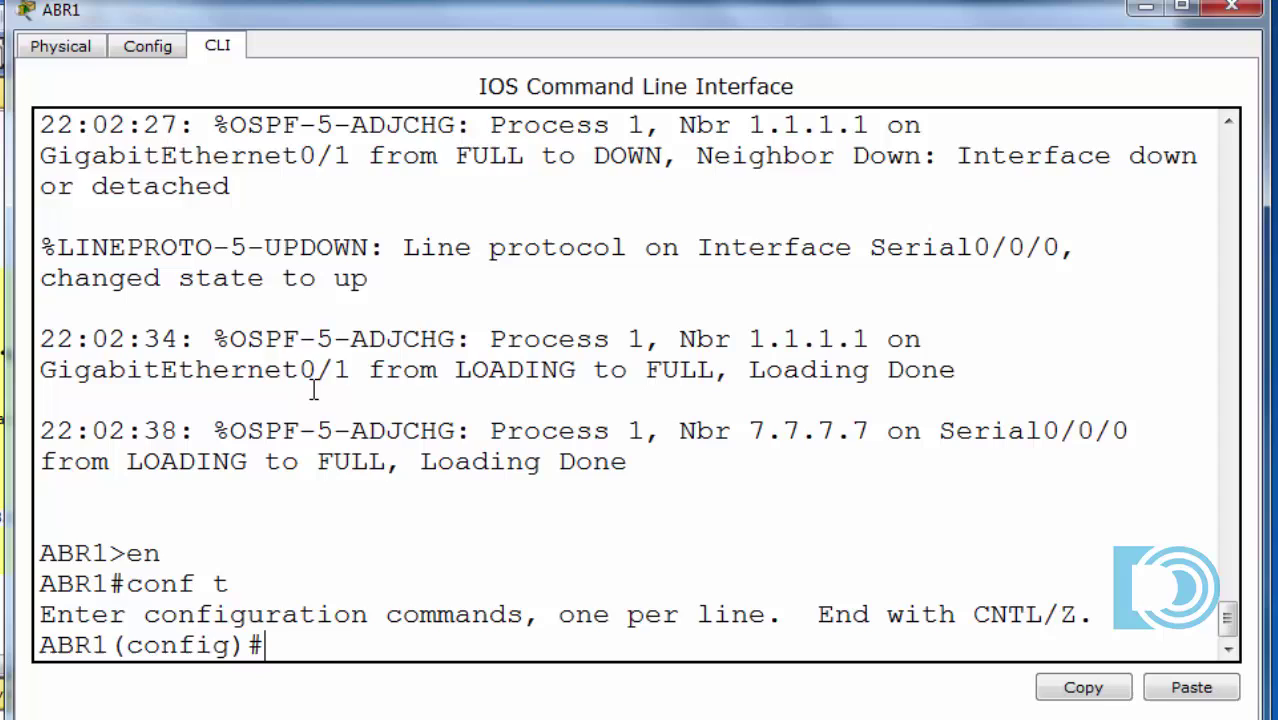
pyautogui.write('router ospf 1')
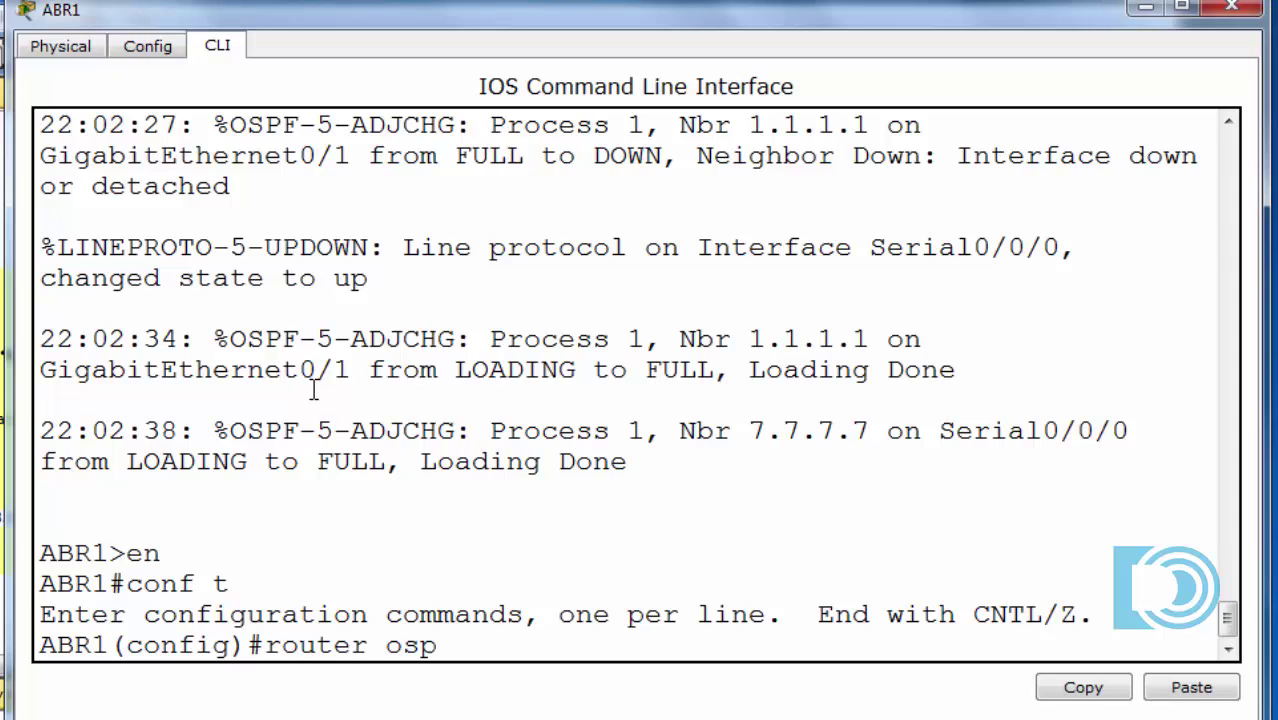
pyautogui.press('Return')
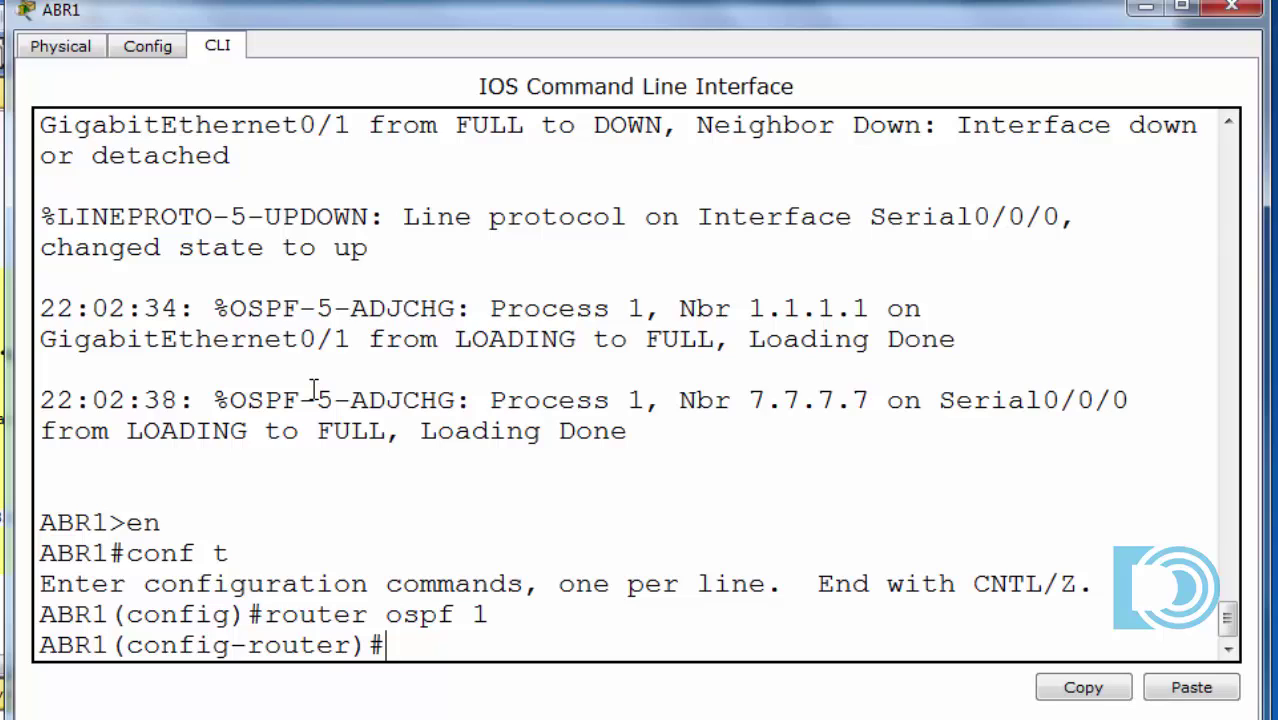
pyautogui.write('area 1')
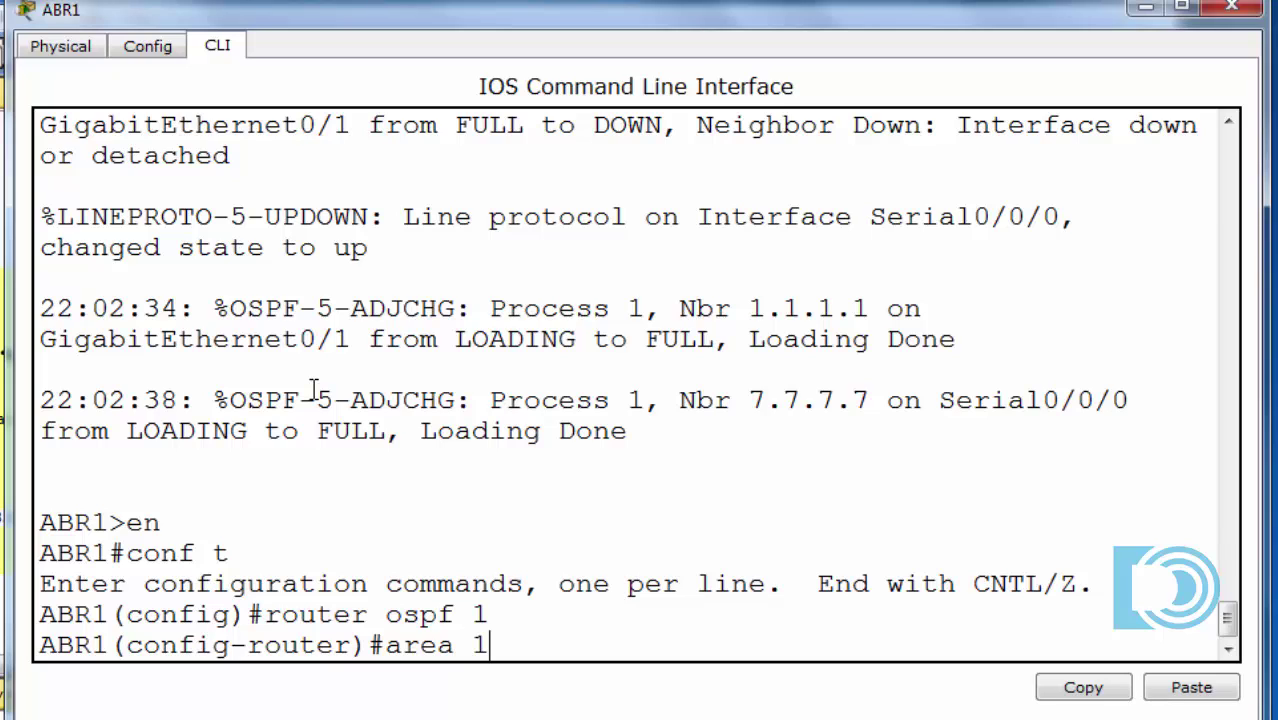
pyautogui.write(' range 192')
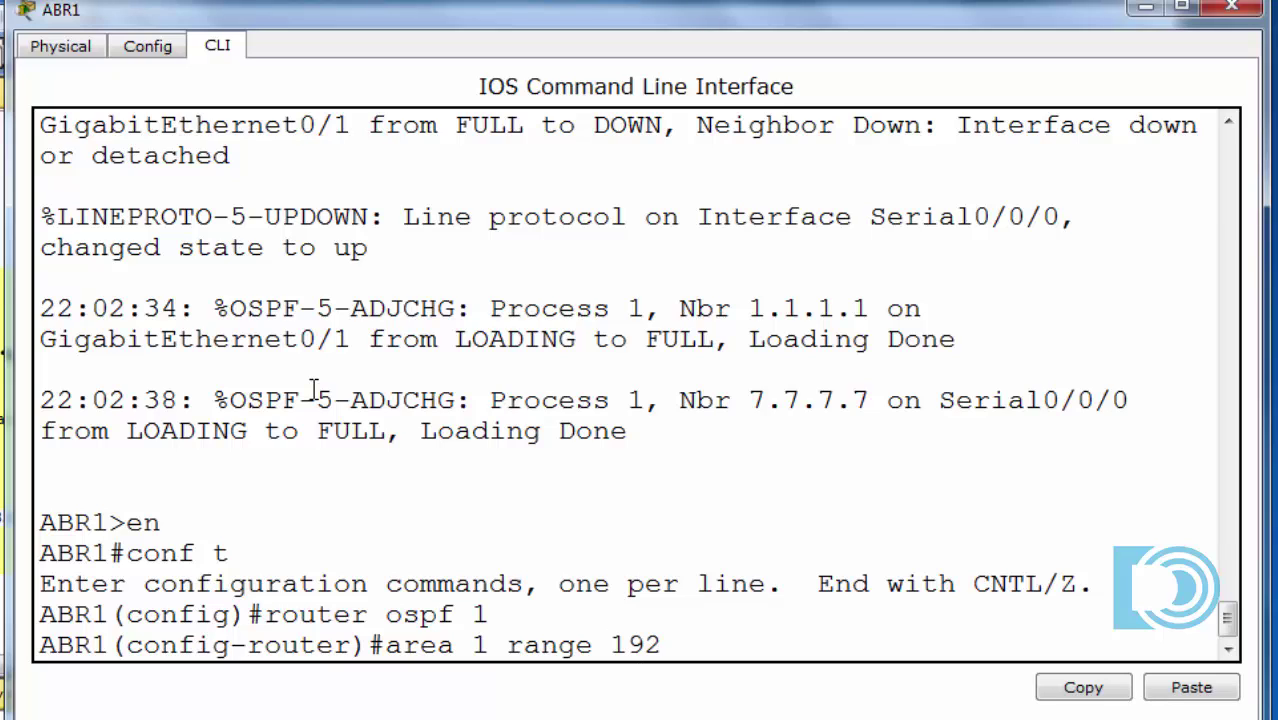
pyautogui.write('.168.0.0')
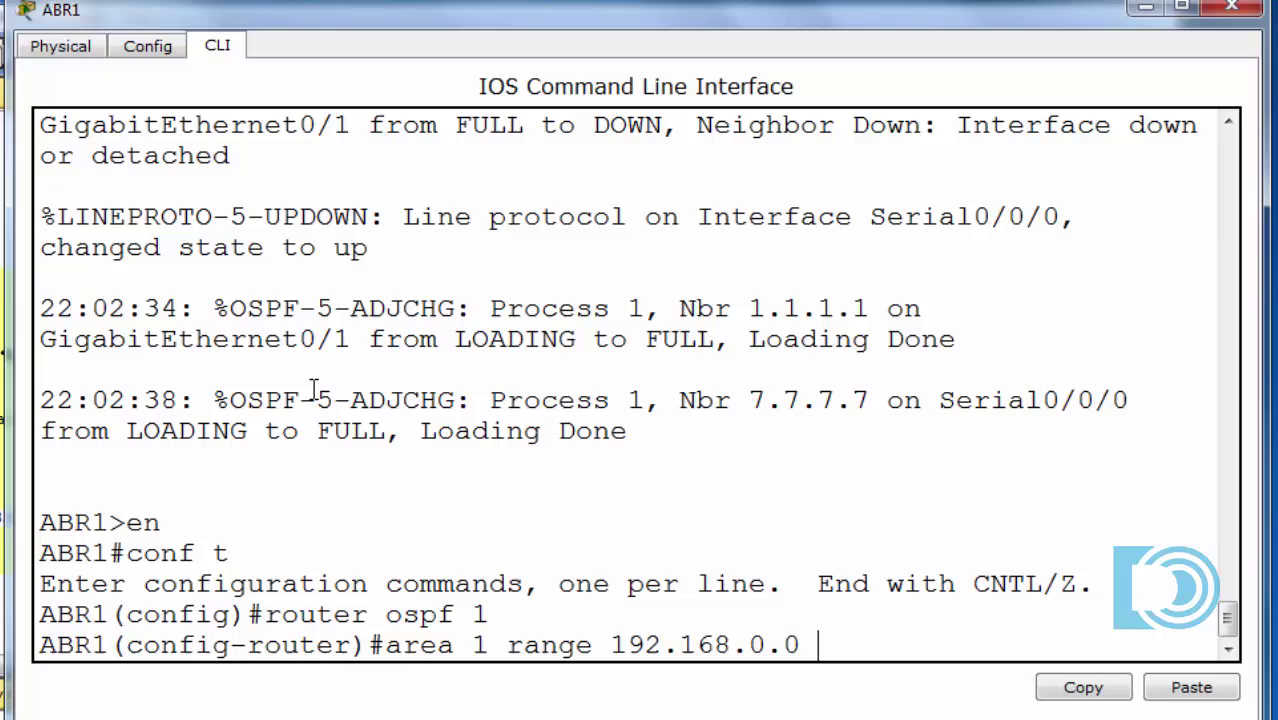
pyautogui.write(' 255')
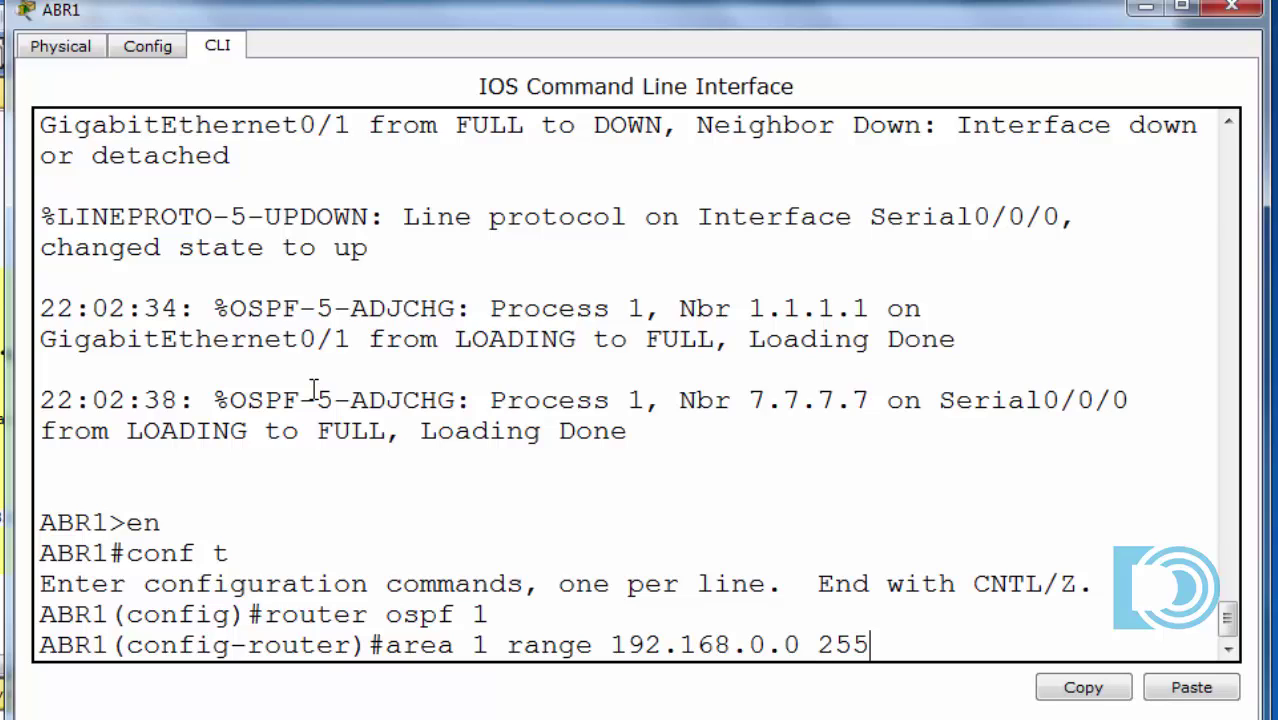
pyautogui.write('.255.24')
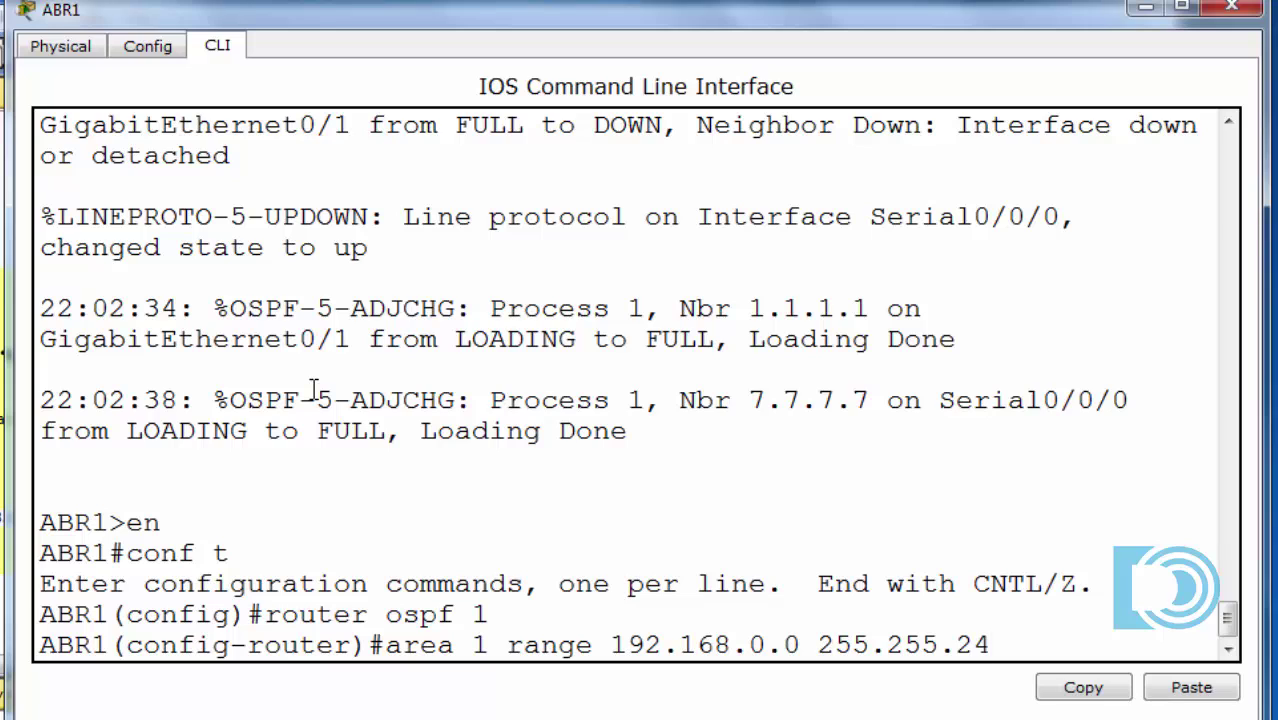
pyautogui.write('8.0')
pyautogui.press('Return')
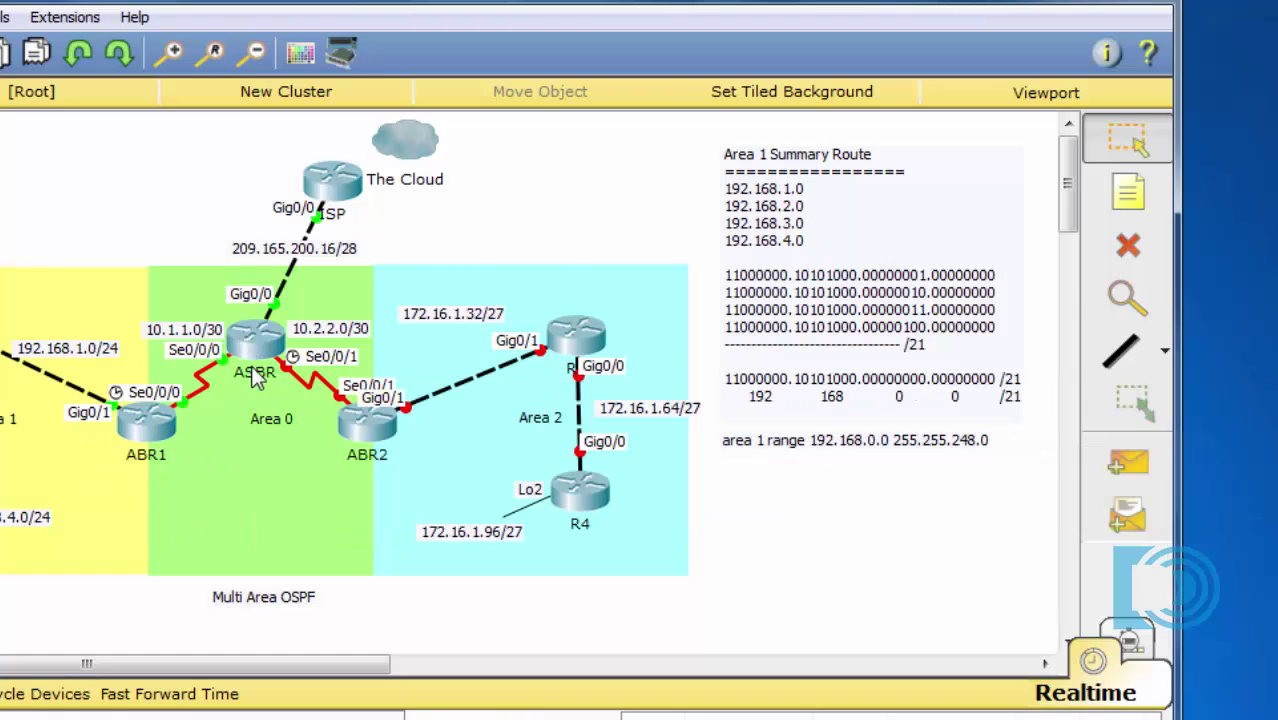
# - Open the ASBR console and display its routing table from privileged mode
pyautogui.click(266, 350)
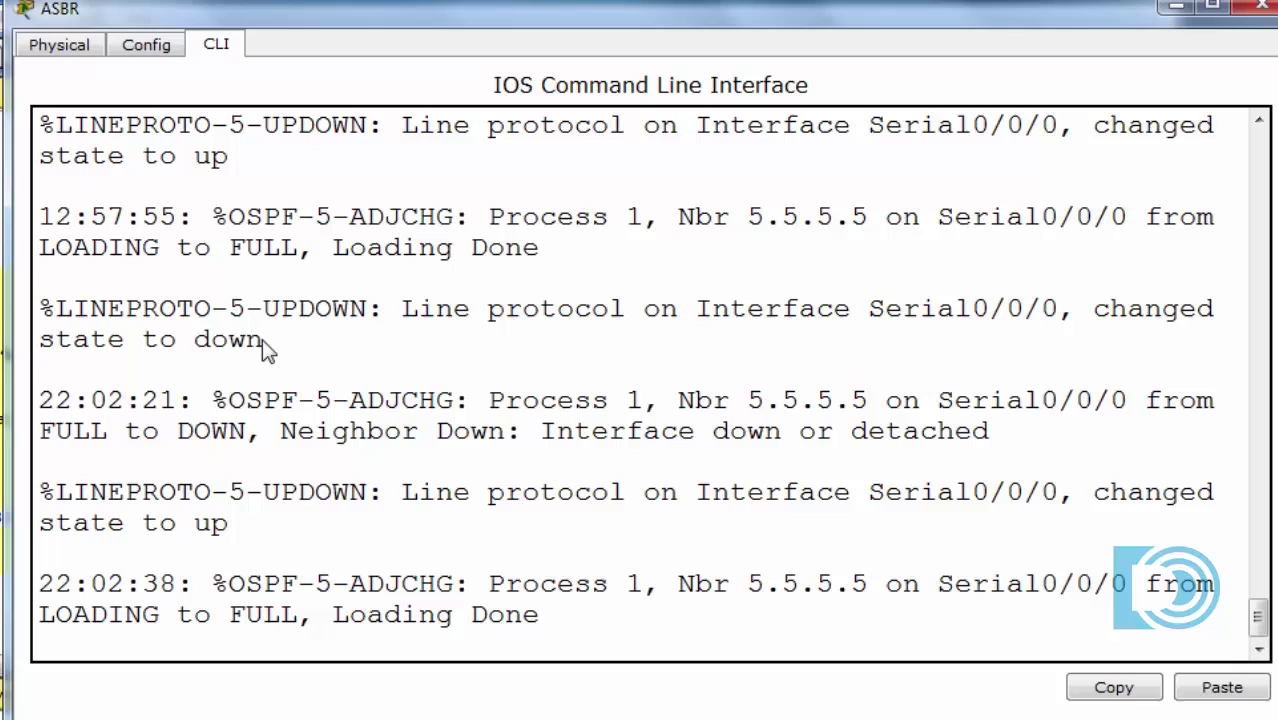
pyautogui.press('Return')
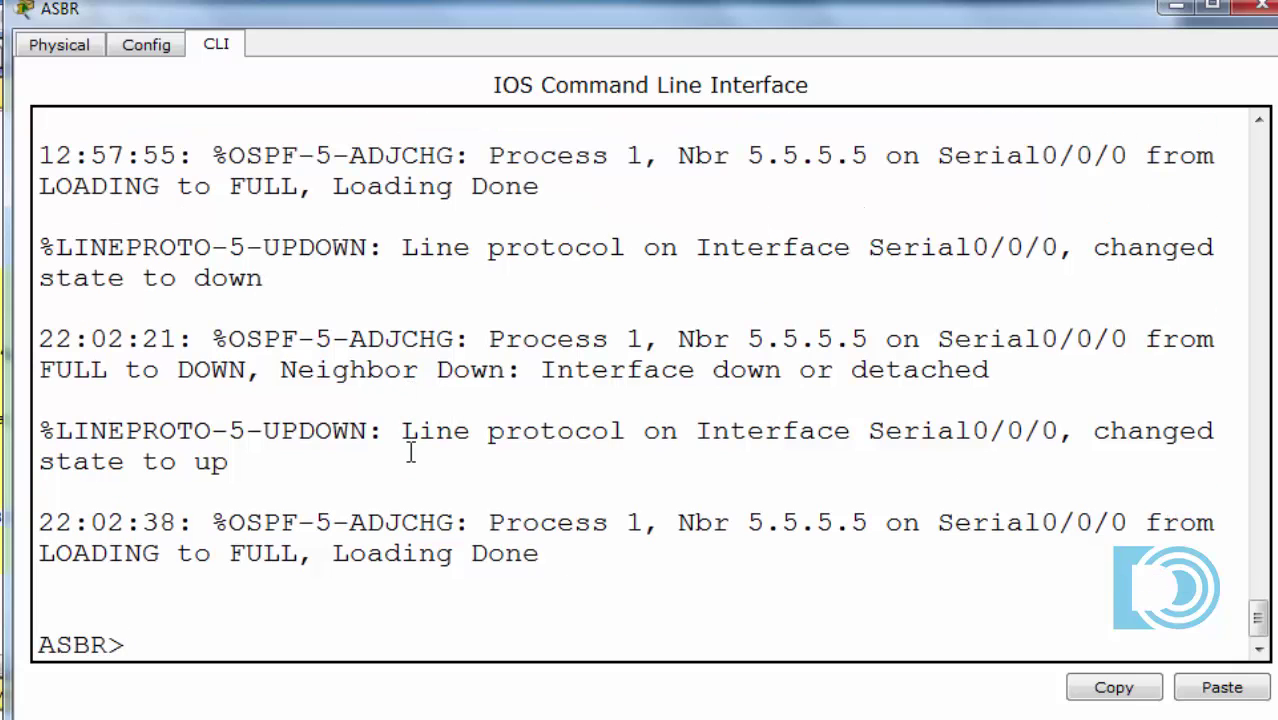
pyautogui.write('en')
pyautogui.press('Return')
pyautogui.write('show')
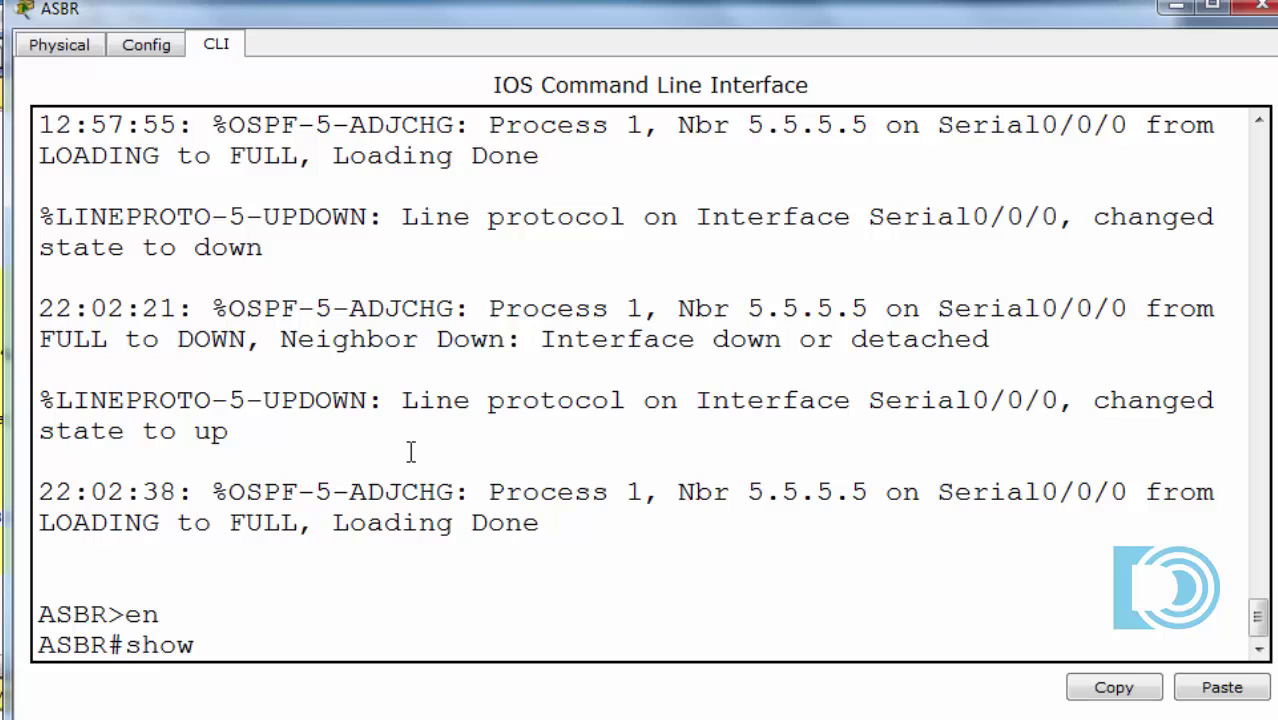
pyautogui.write(' ip route')
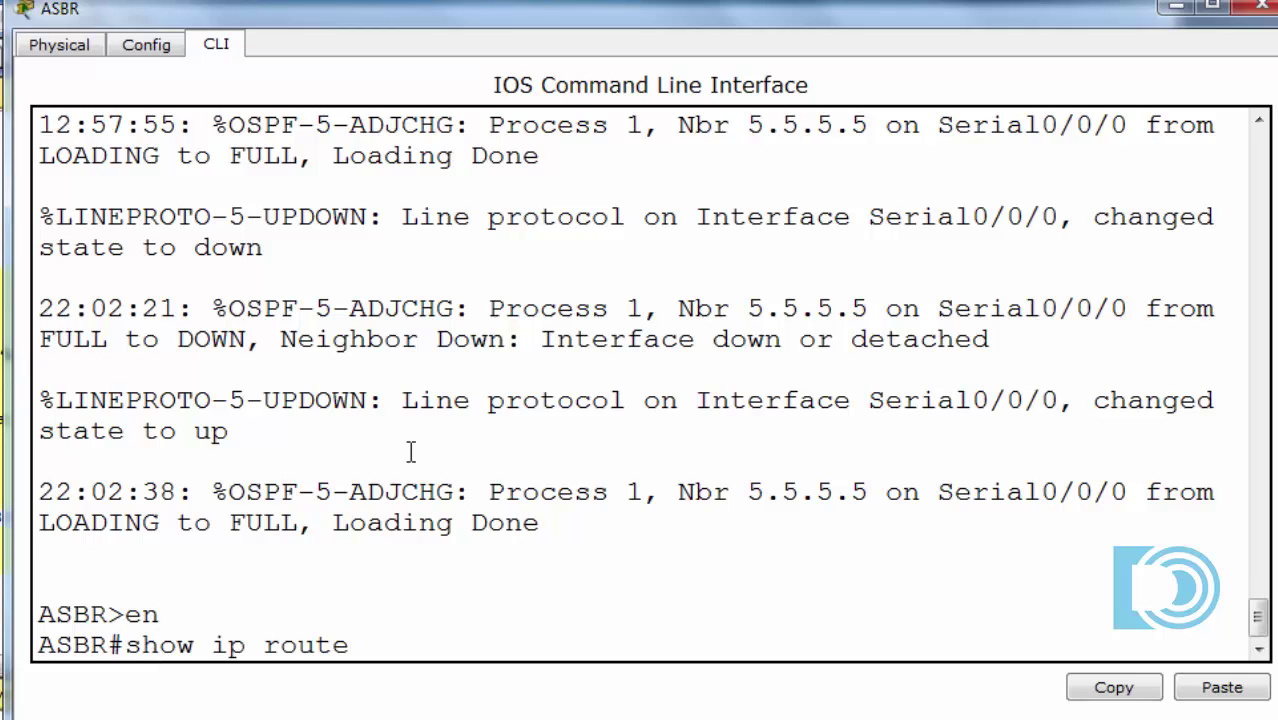
pyautogui.press('Return')
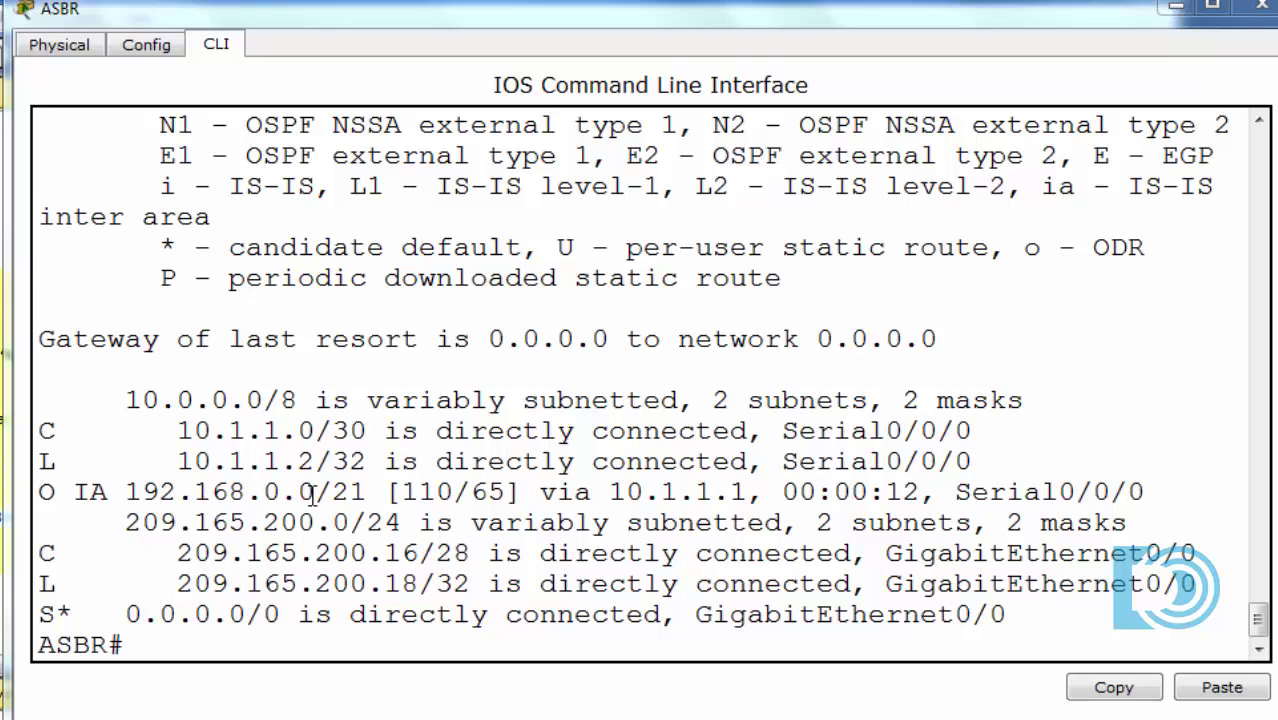
# - Highlight the O IA 192.168.0.0/21 summary route, then minimise the ASBR window
pyautogui.moveTo(314, 492); pyautogui.dragTo(369, 492)
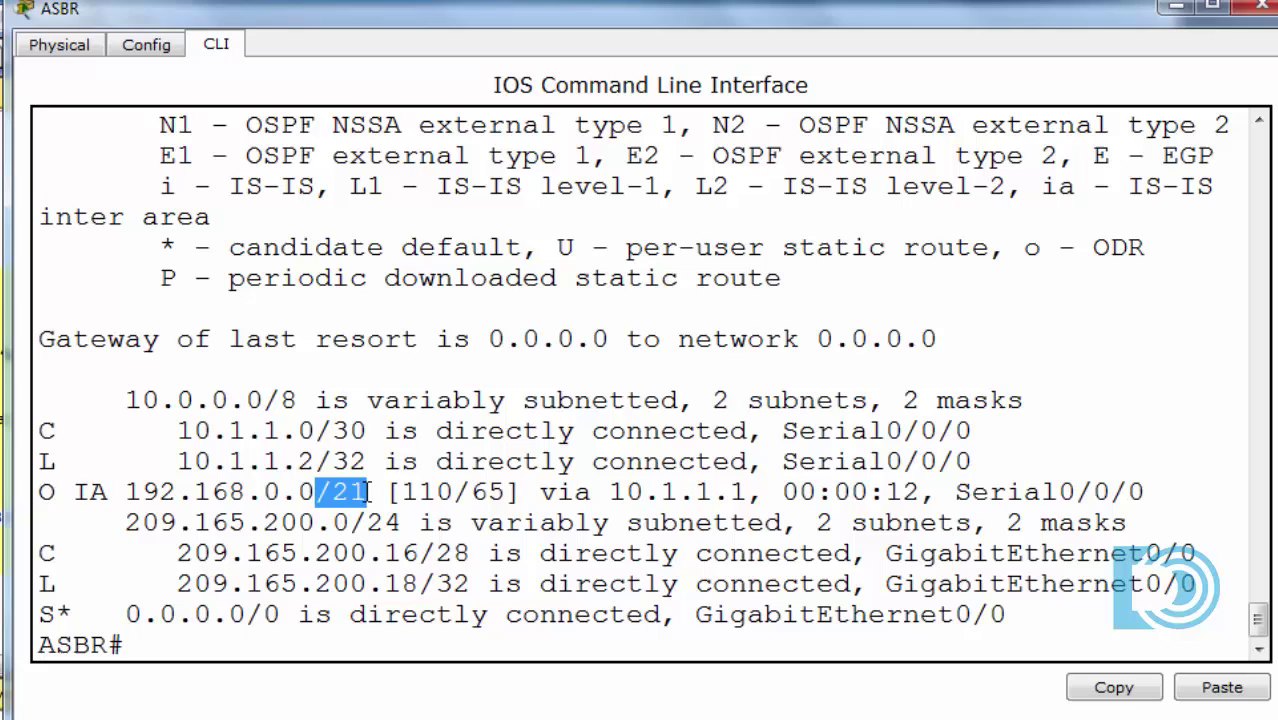
pyautogui.click(305, 522)
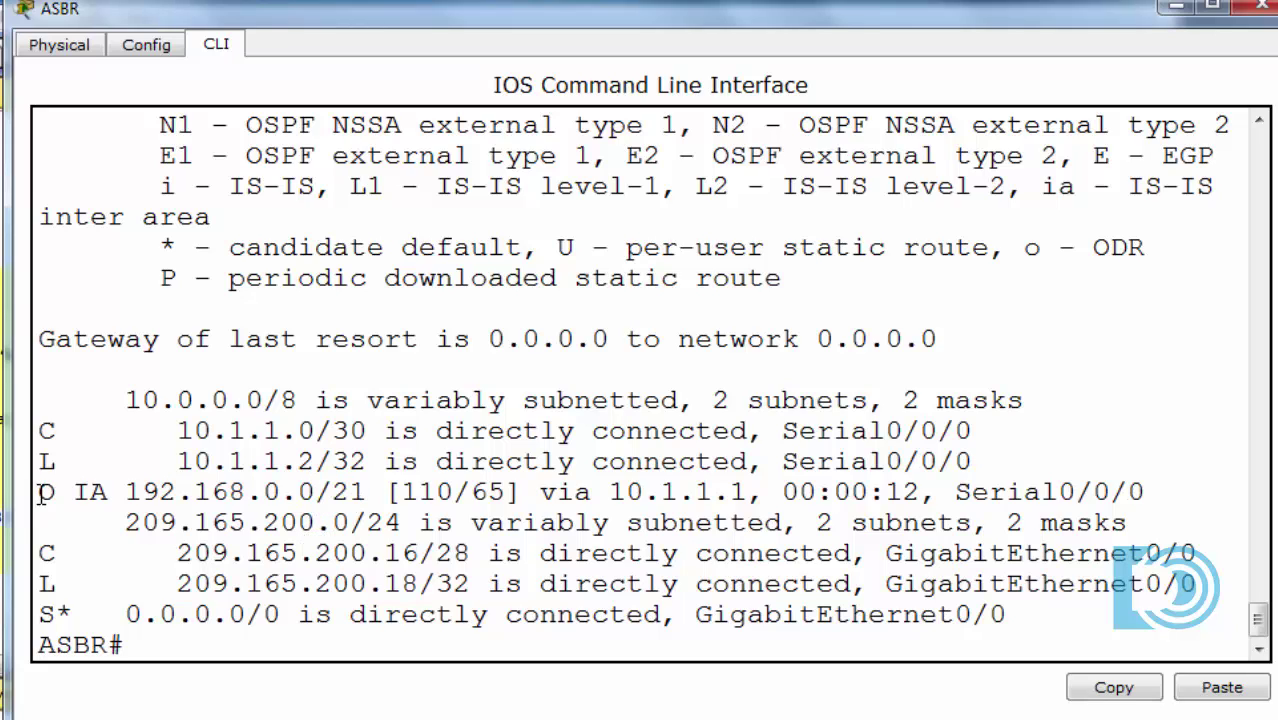
pyautogui.moveTo(38, 492); pyautogui.dragTo(112, 492)
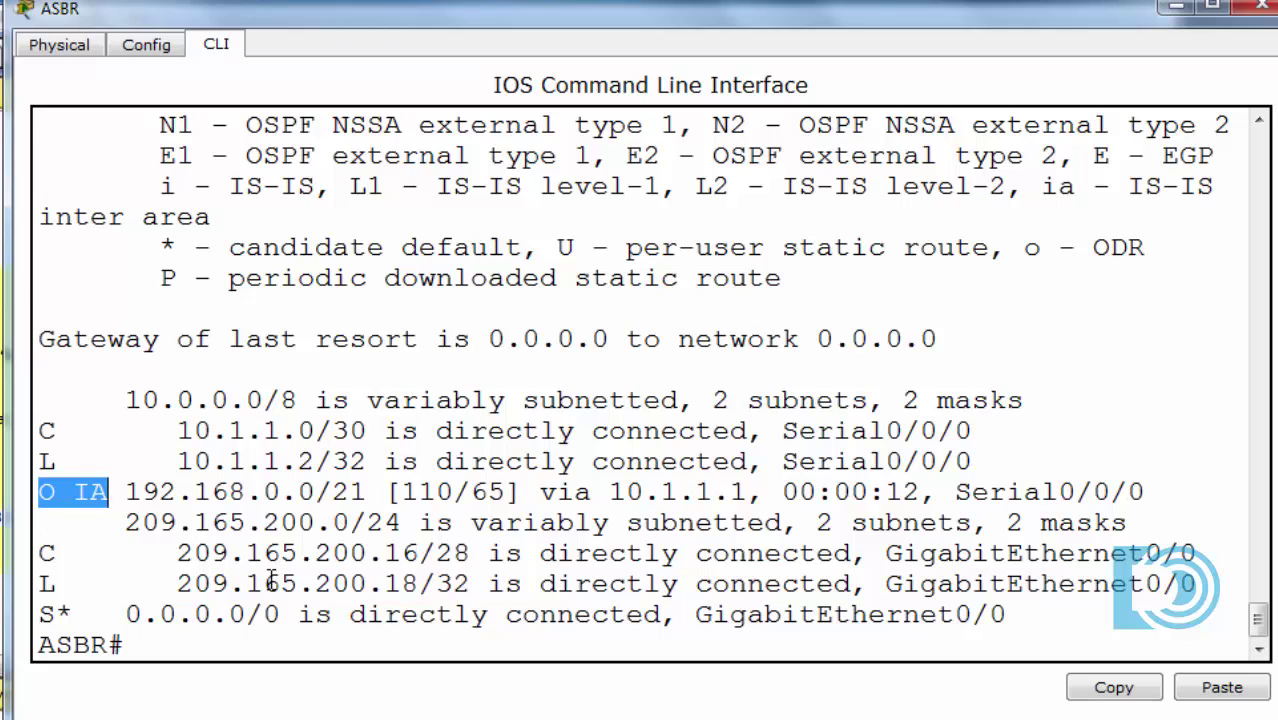
pyautogui.click(194, 582)
pyautogui.moveTo(40, 491); pyautogui.dragTo(527, 492)
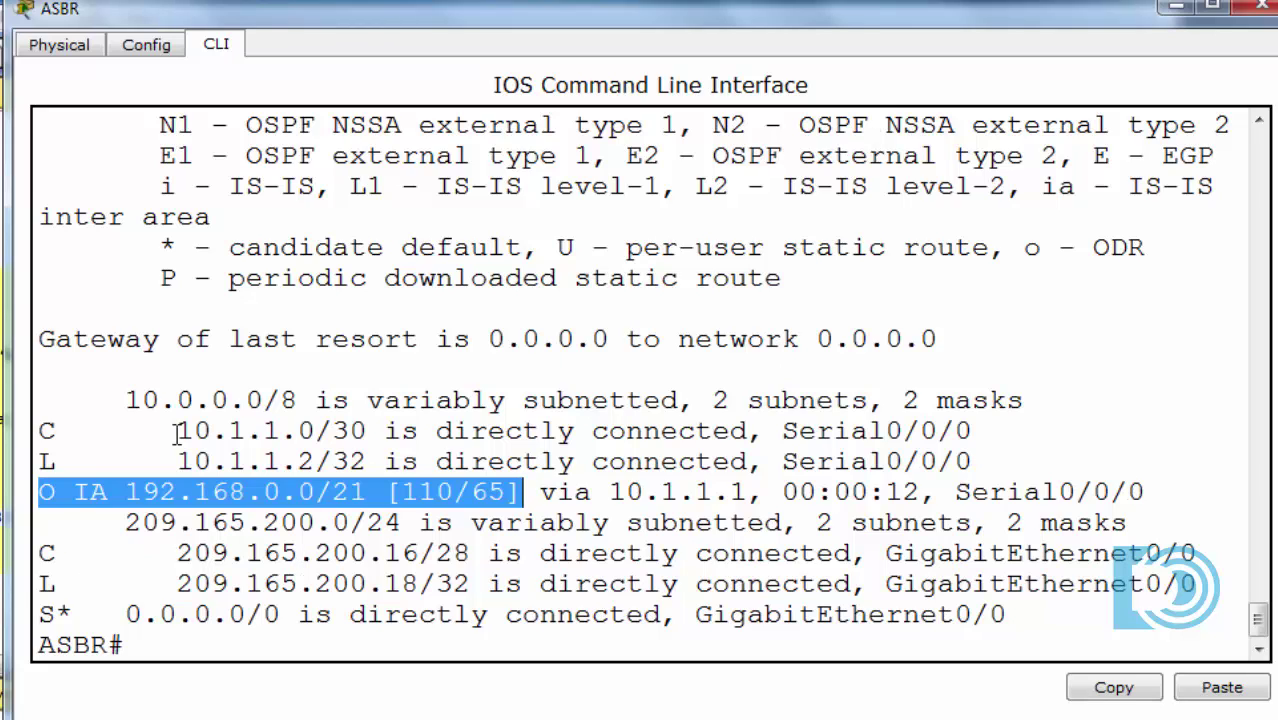
pyautogui.click(1176, 6)
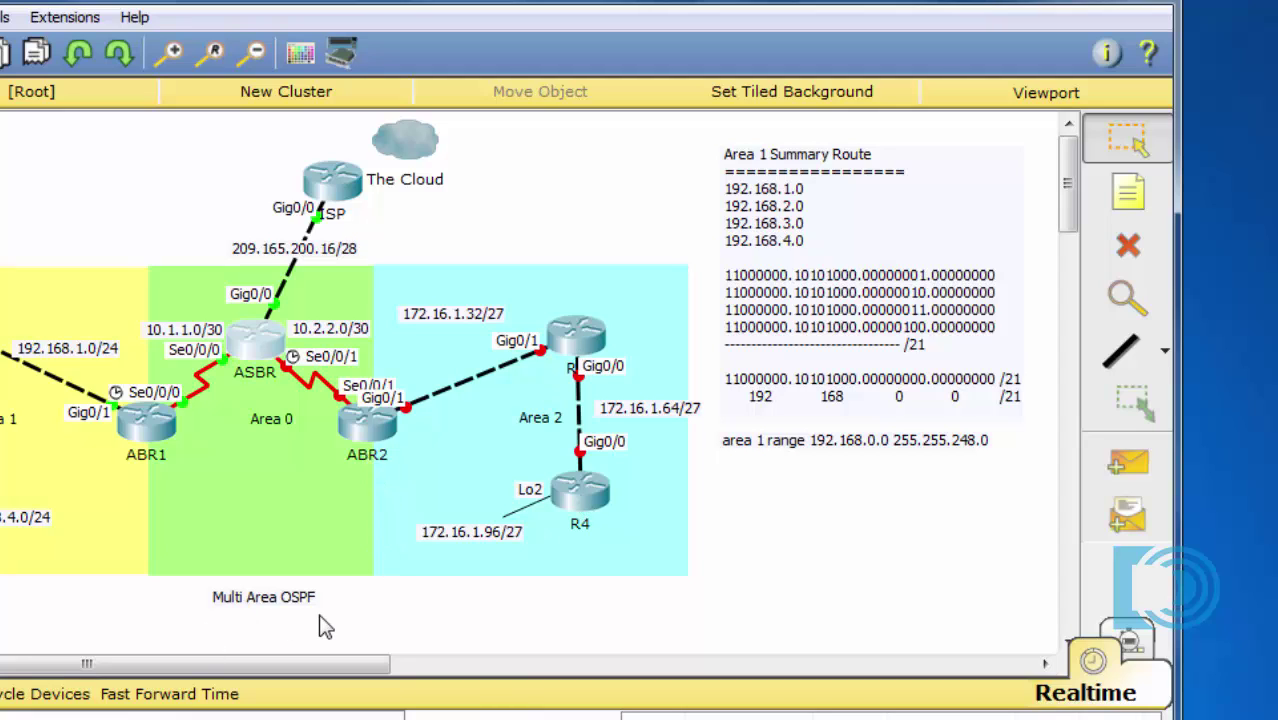
# - On ABR1, enter 'no area 1 range 192.168.0.0 255.255.248.0' via the recalled command
pyautogui.click(142, 430)
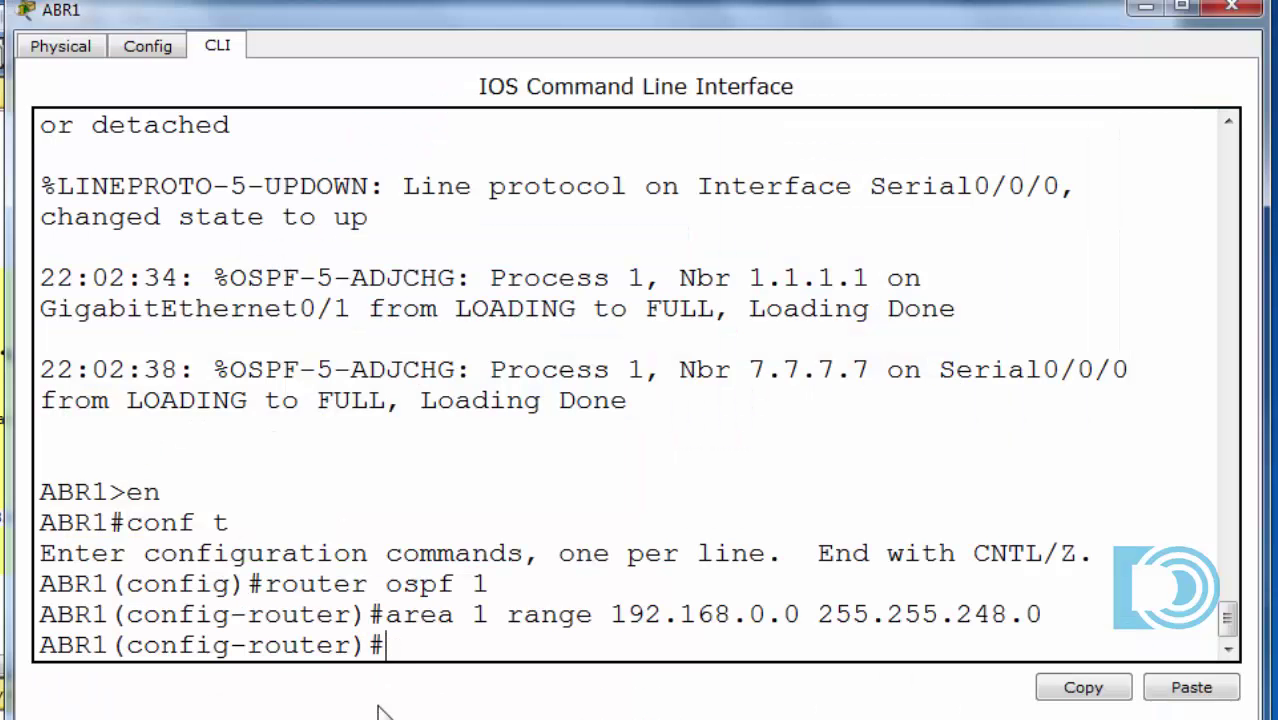
pyautogui.press('Up')
pyautogui.press('Left')
pyautogui.press('Left')
pyautogui.press('Left')
pyautogui.press('Left')
pyautogui.press('Left')
pyautogui.press('Left')
pyautogui.press('Left')
pyautogui.press('Left')
pyautogui.press('Left')
pyautogui.press('Left')
pyautogui.press('Left')
pyautogui.press('Left')
pyautogui.press('Left')
pyautogui.press('Left')
pyautogui.press('Left')
pyautogui.press('Left')
pyautogui.press('Left')
pyautogui.press('Left')
pyautogui.press('Left')
pyautogui.press('Left')
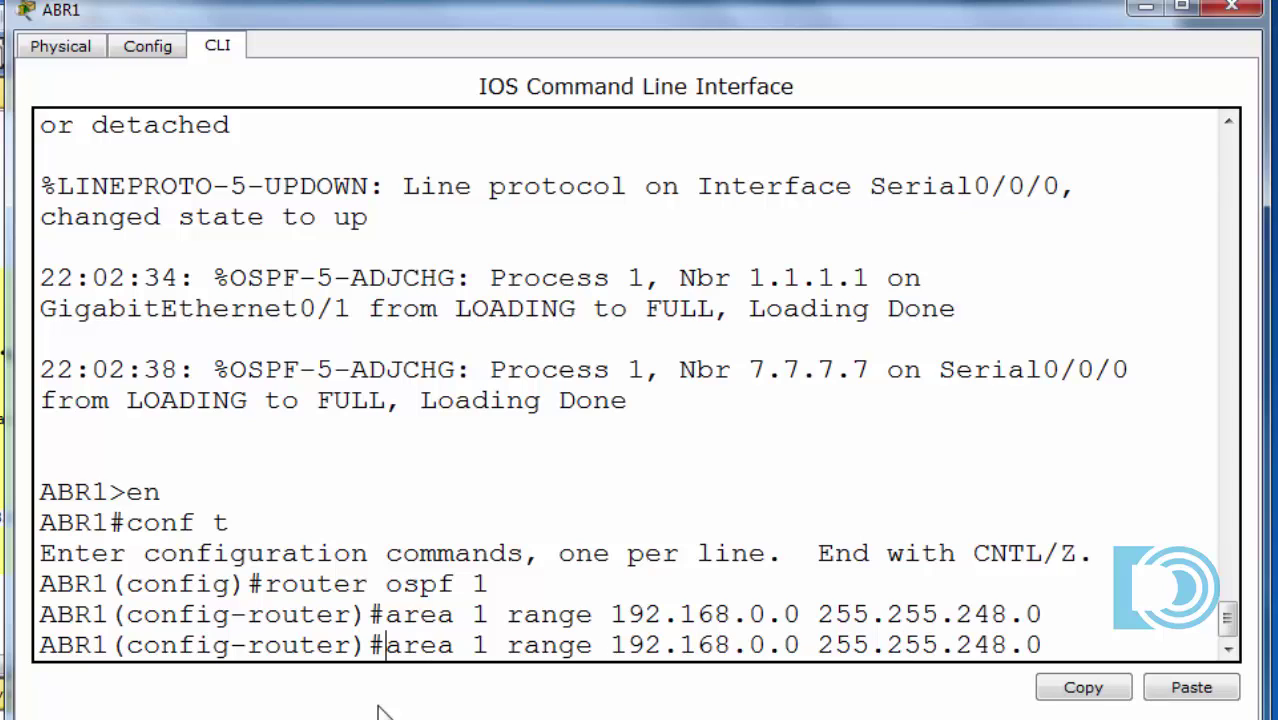
pyautogui.write('no')
pyautogui.press('Return')
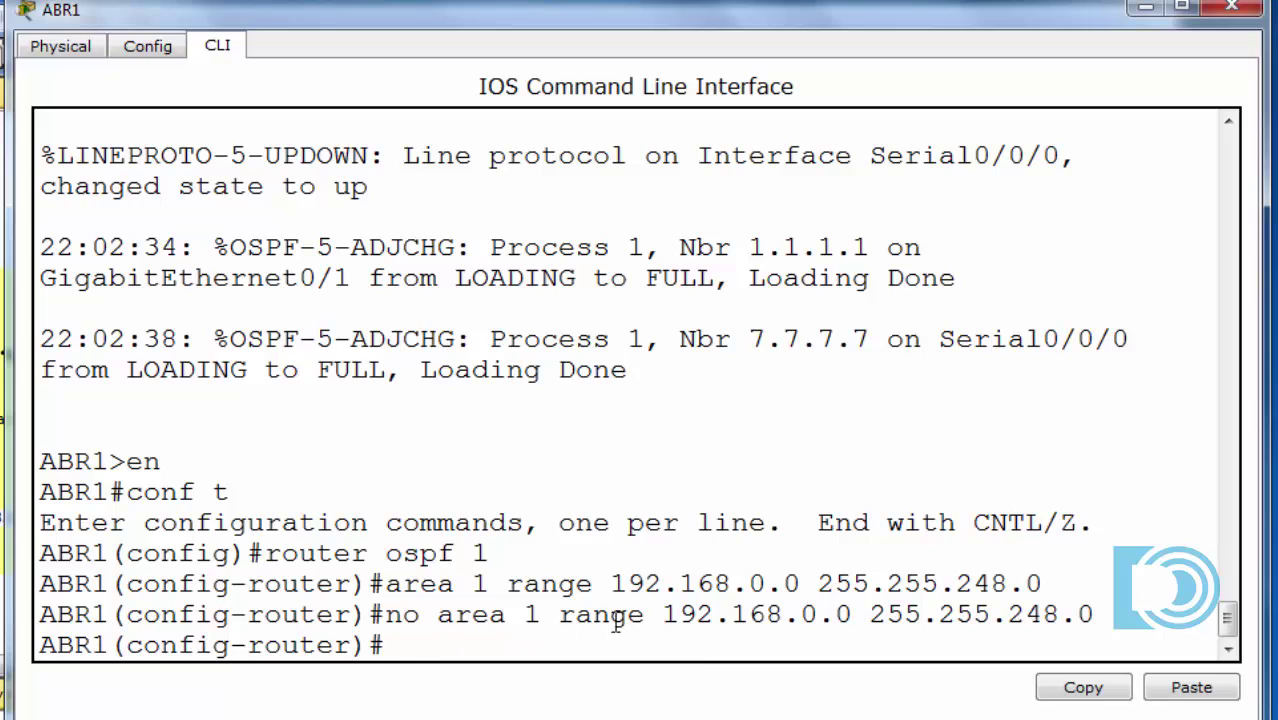
pyautogui.moveTo(662, 614); pyautogui.dragTo(1106, 618)
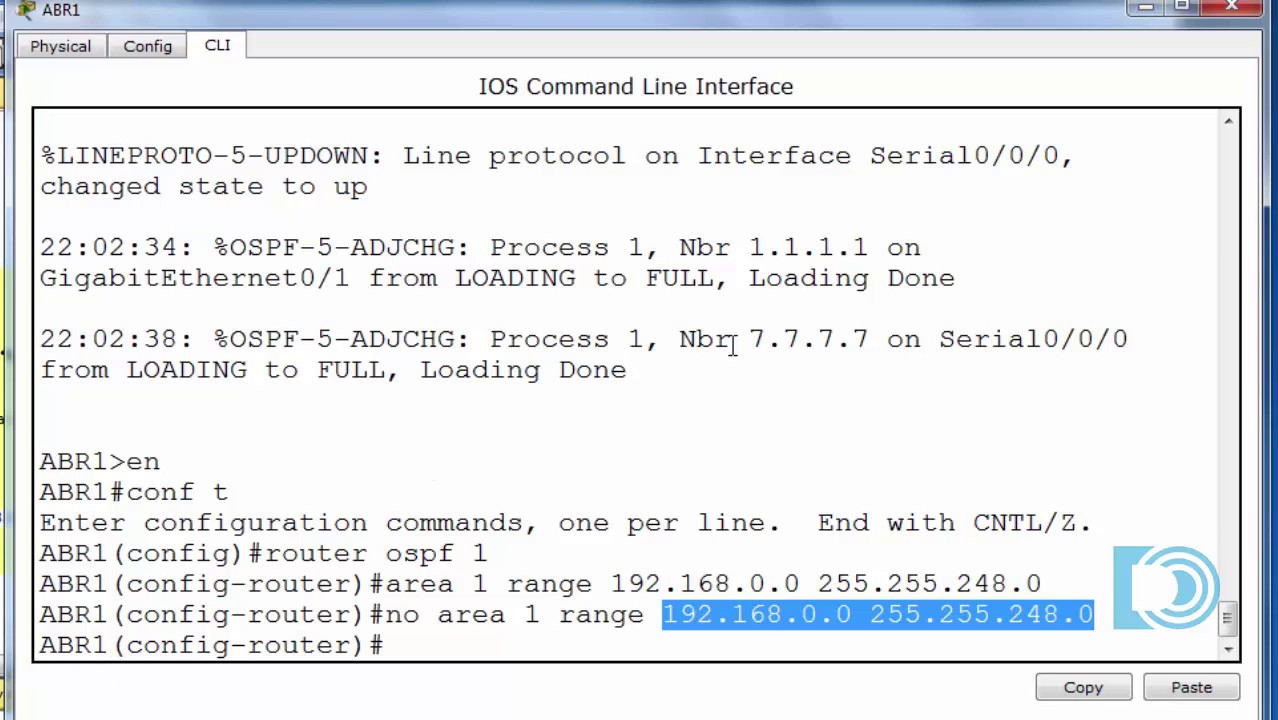
# - Switch to the ASBR, rerun show ip route, and mark the individual O IA 192.168.x routes
pyautogui.click(1148, 9)
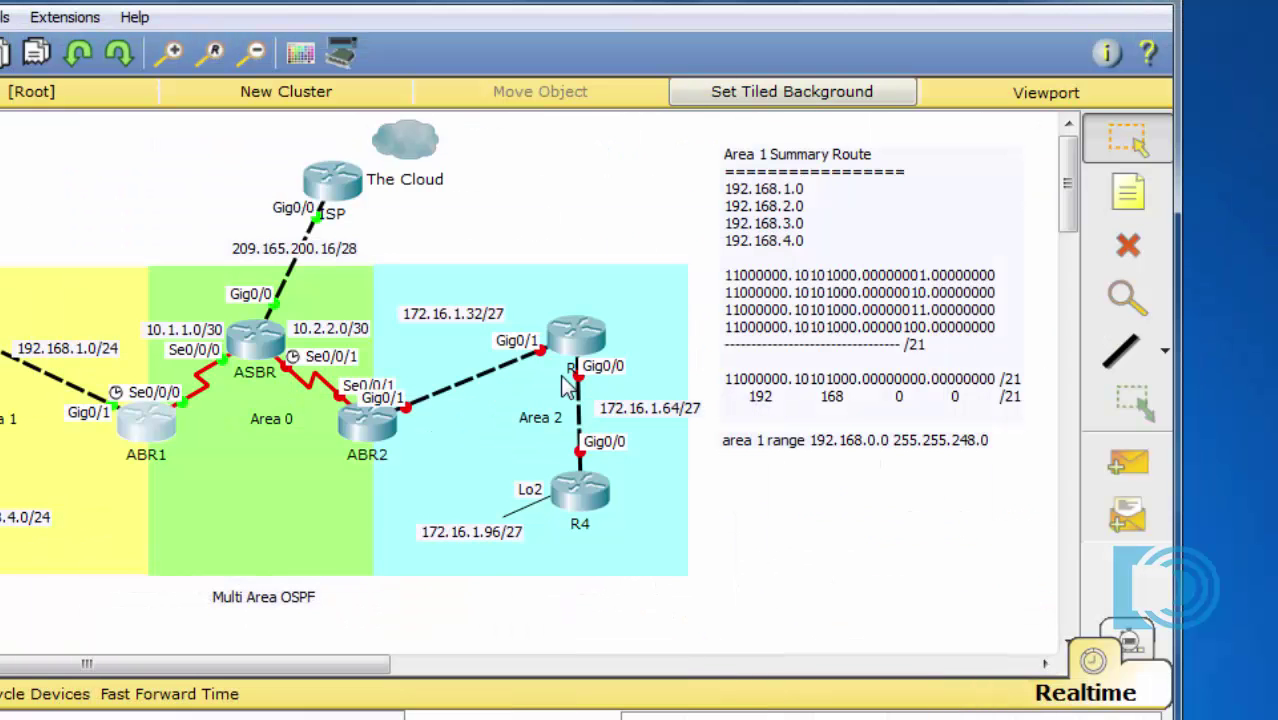
pyautogui.click(260, 345)
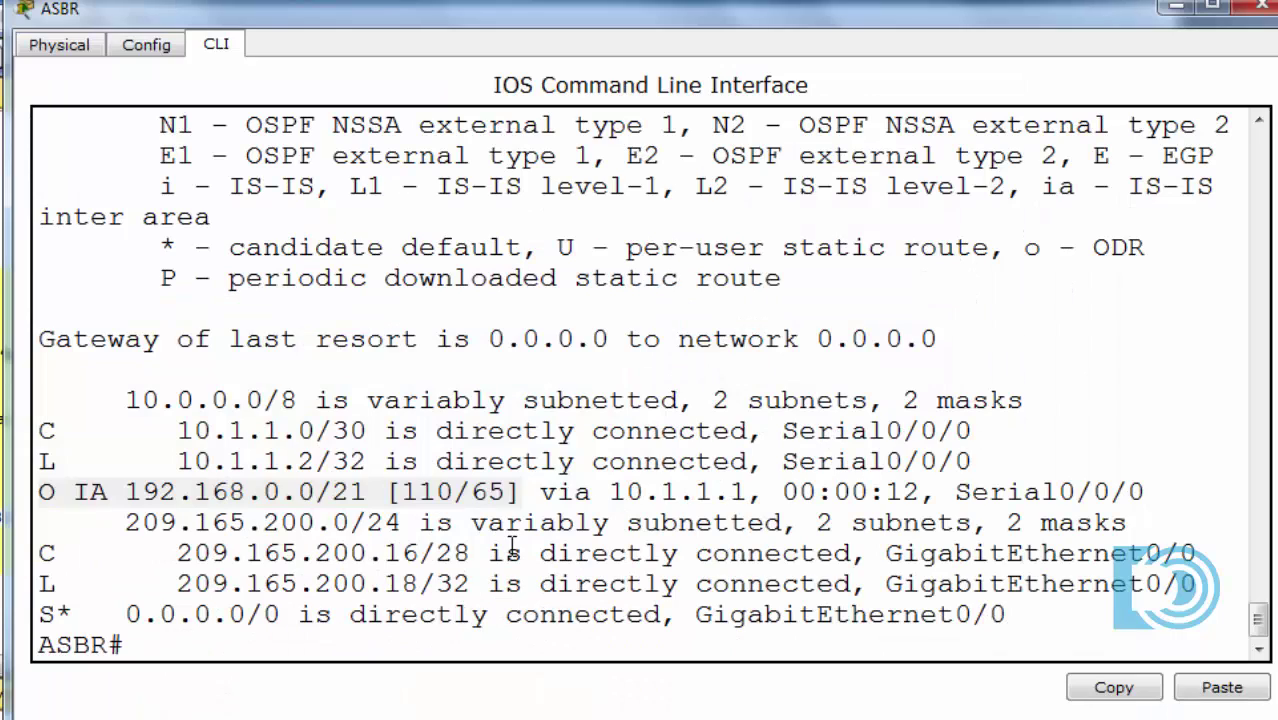
pyautogui.click(364, 645)
pyautogui.press('Return')
pyautogui.press('Return')
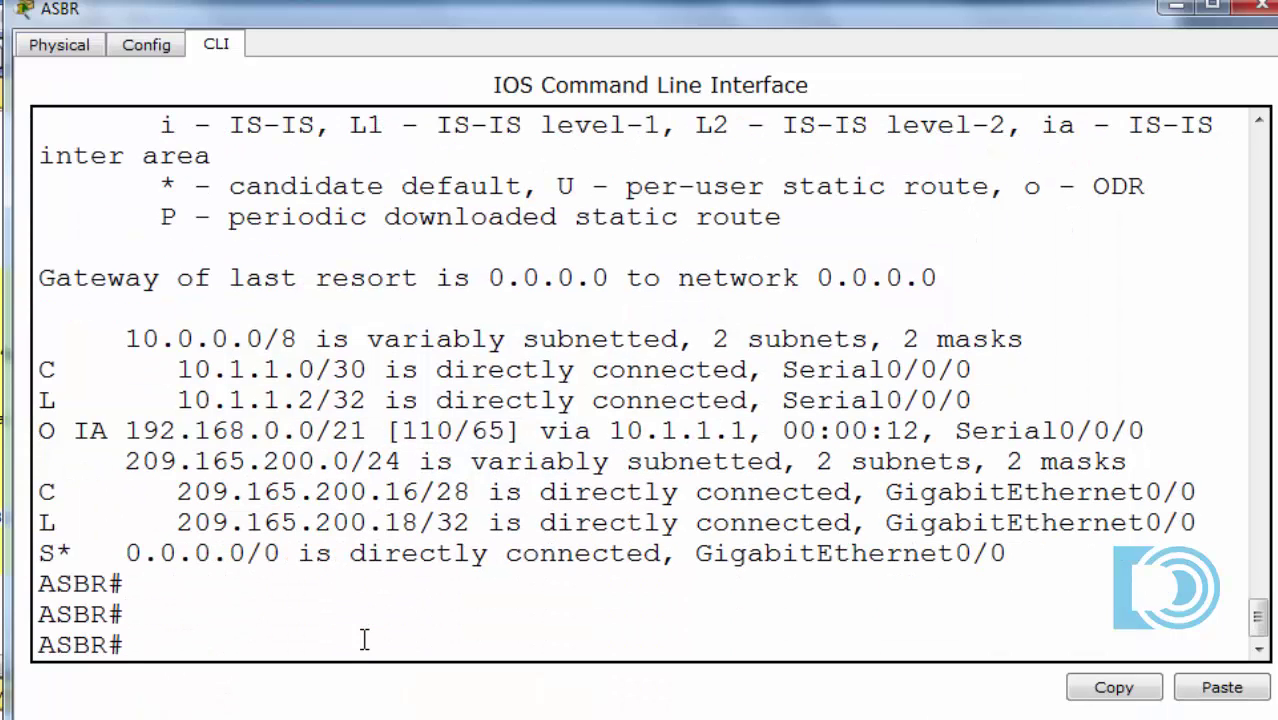
pyautogui.press('Up')
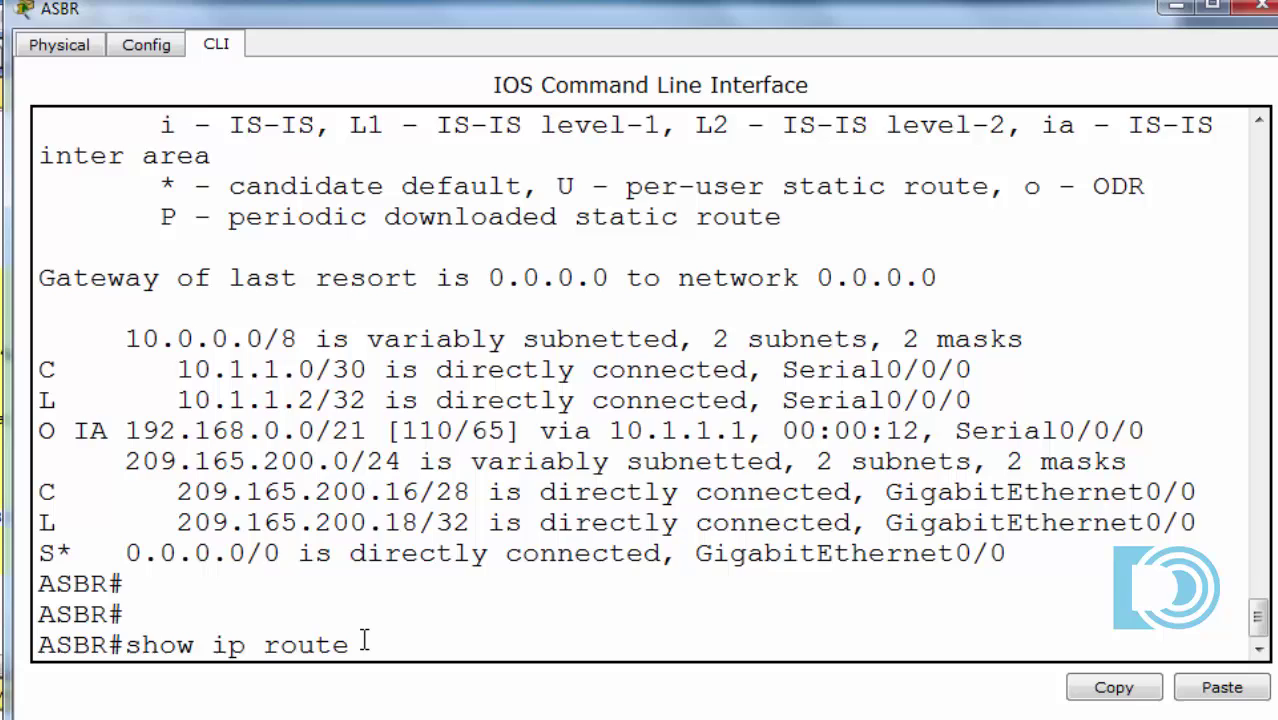
pyautogui.press('Return')
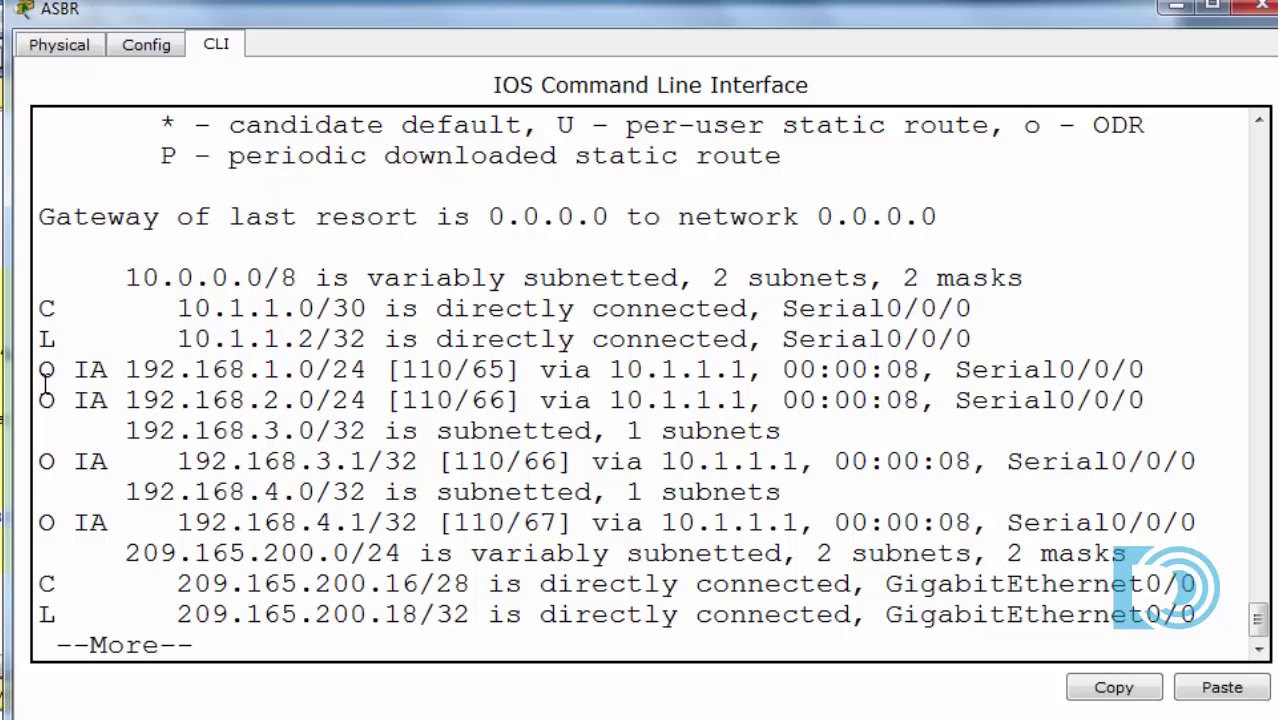
pyautogui.moveTo(41, 371); pyautogui.dragTo(84, 522)
pyautogui.click(86, 522)
# - Reapply the area 1 range 192.168.0.0 255.255.248.0 summary on ABR1
pyautogui.press('space')
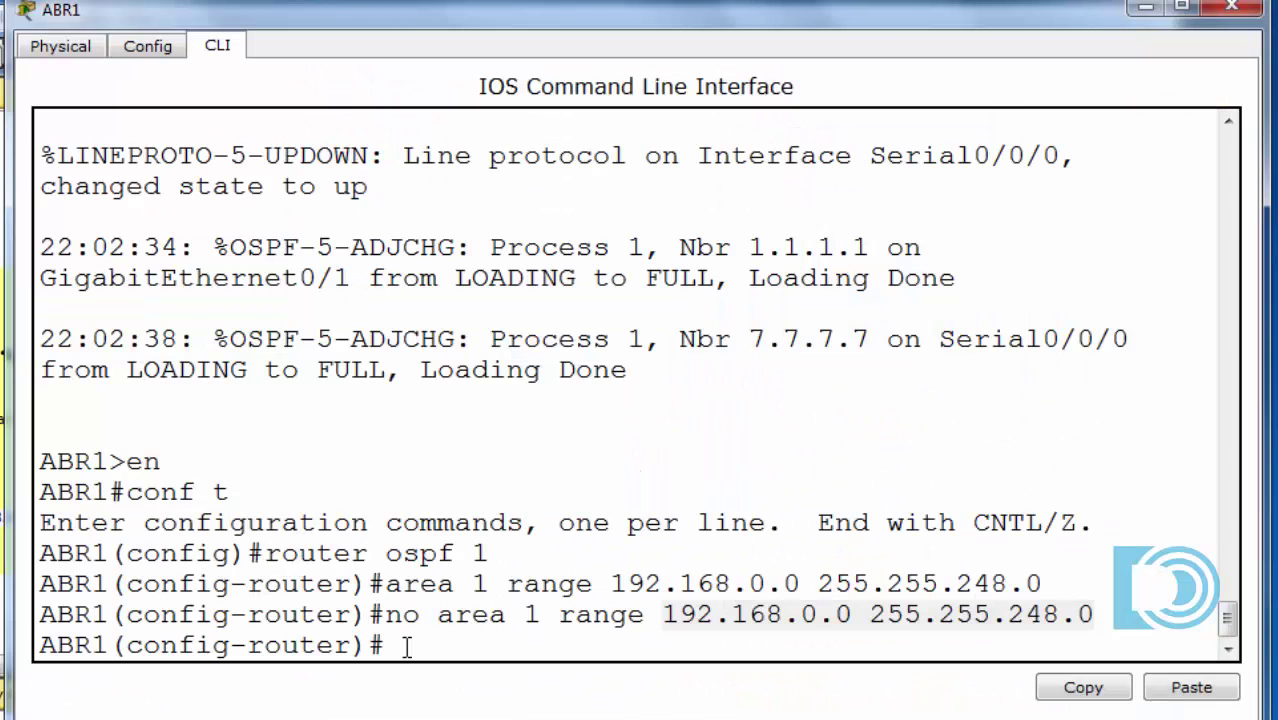
pyautogui.press('Up')
pyautogui.press('Up')
pyautogui.press('Return')
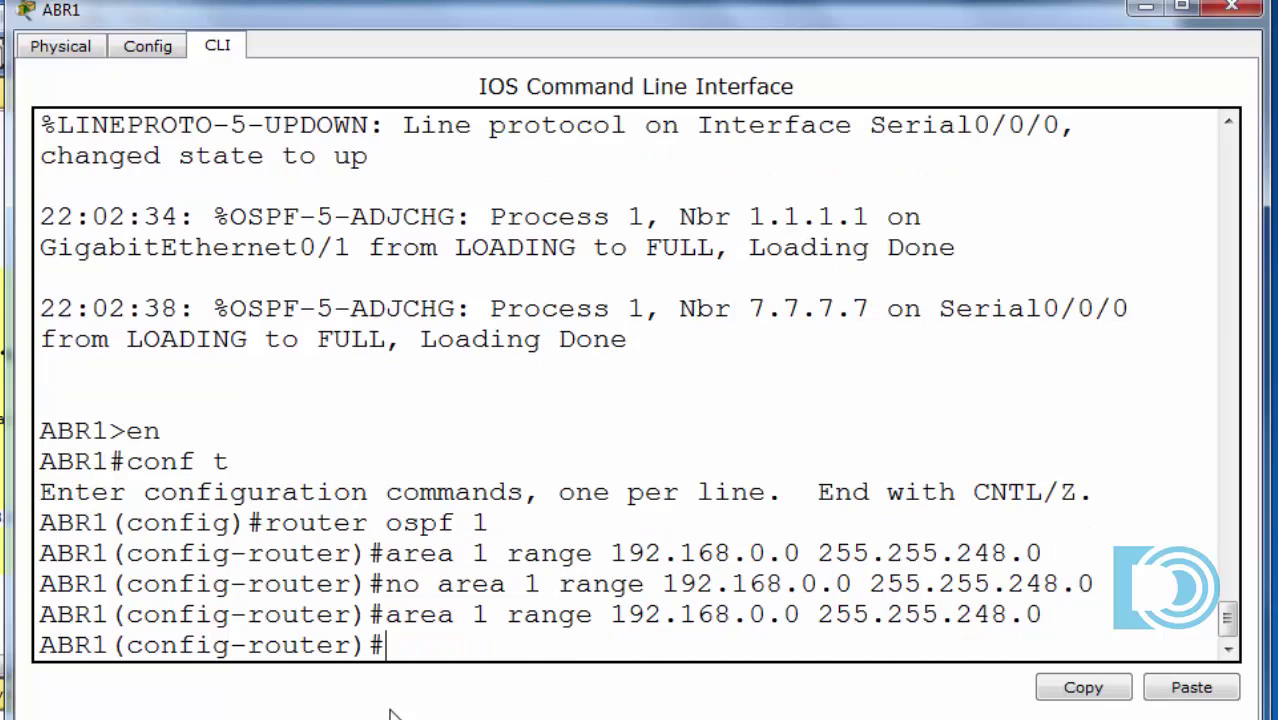
# - Switch from ABR1 to the ASBR router's command line
pyautogui.click(1146, 8)
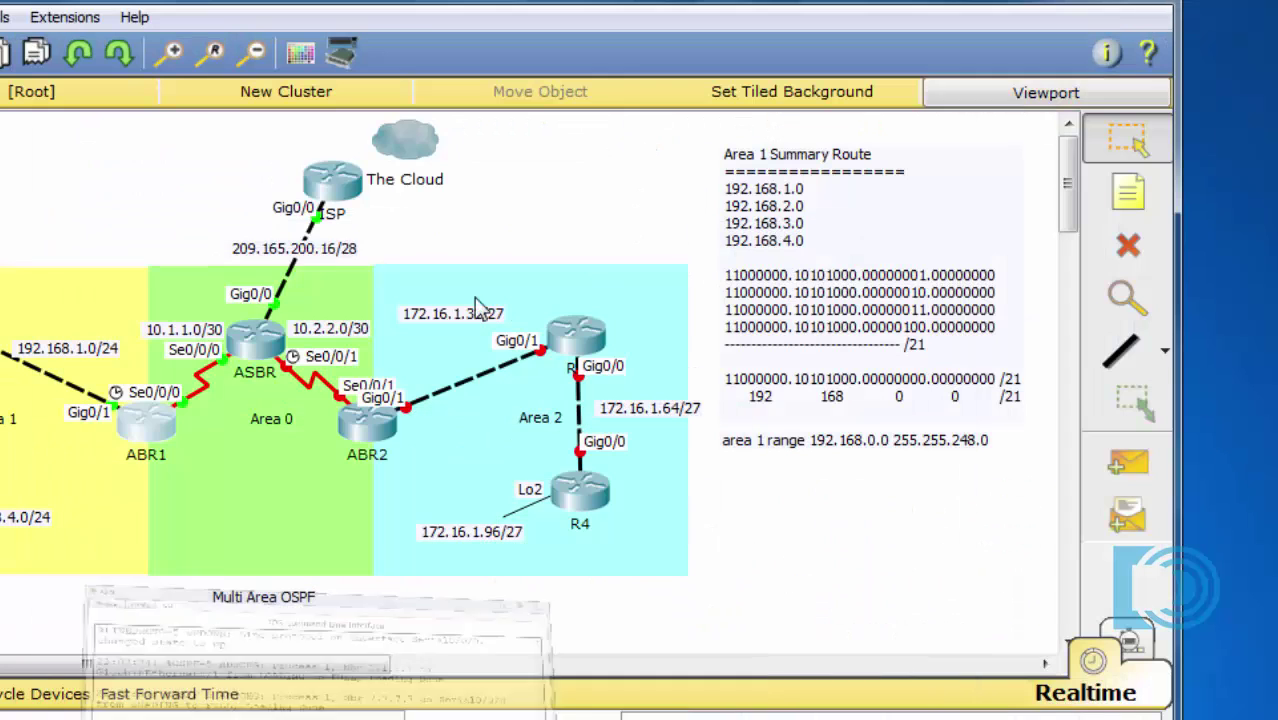
pyautogui.click(240, 340)
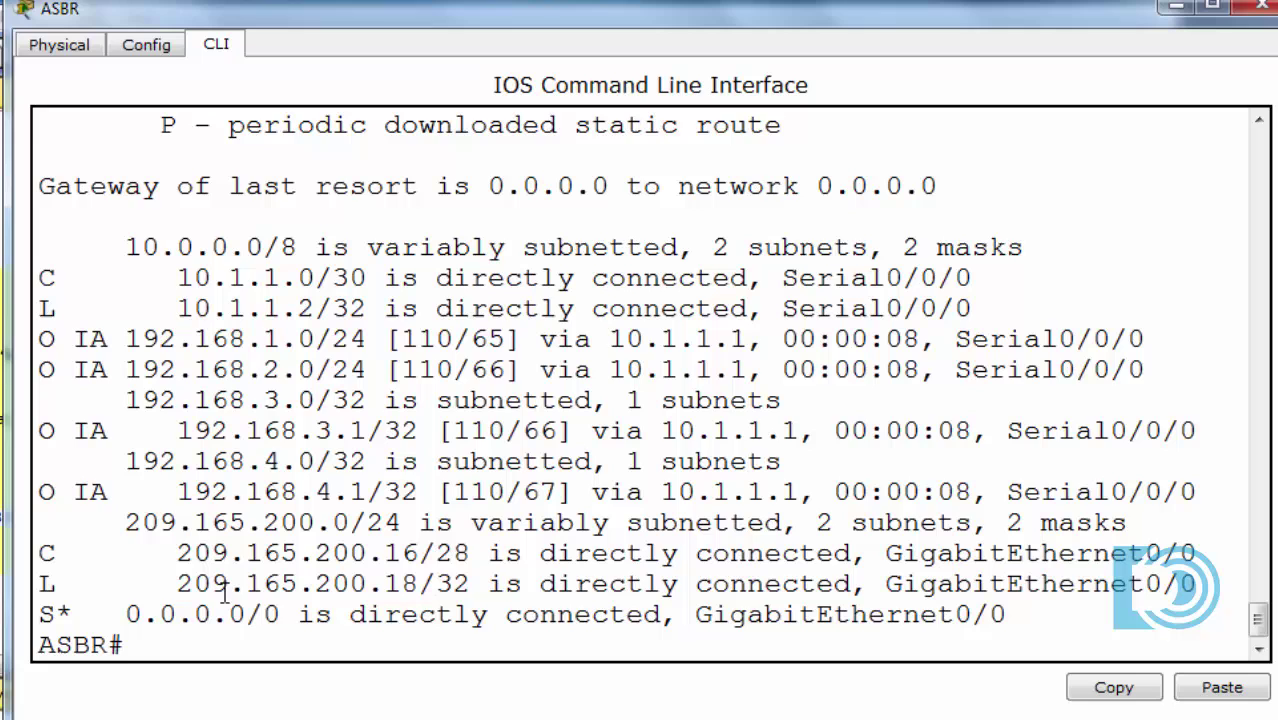
pyautogui.press('Return')
pyautogui.press('Return')
# - Show the ASBR routing table and highlight the O IA 192.168.0.0/21 summary via 10.1.1.1
pyautogui.write('show ip route')
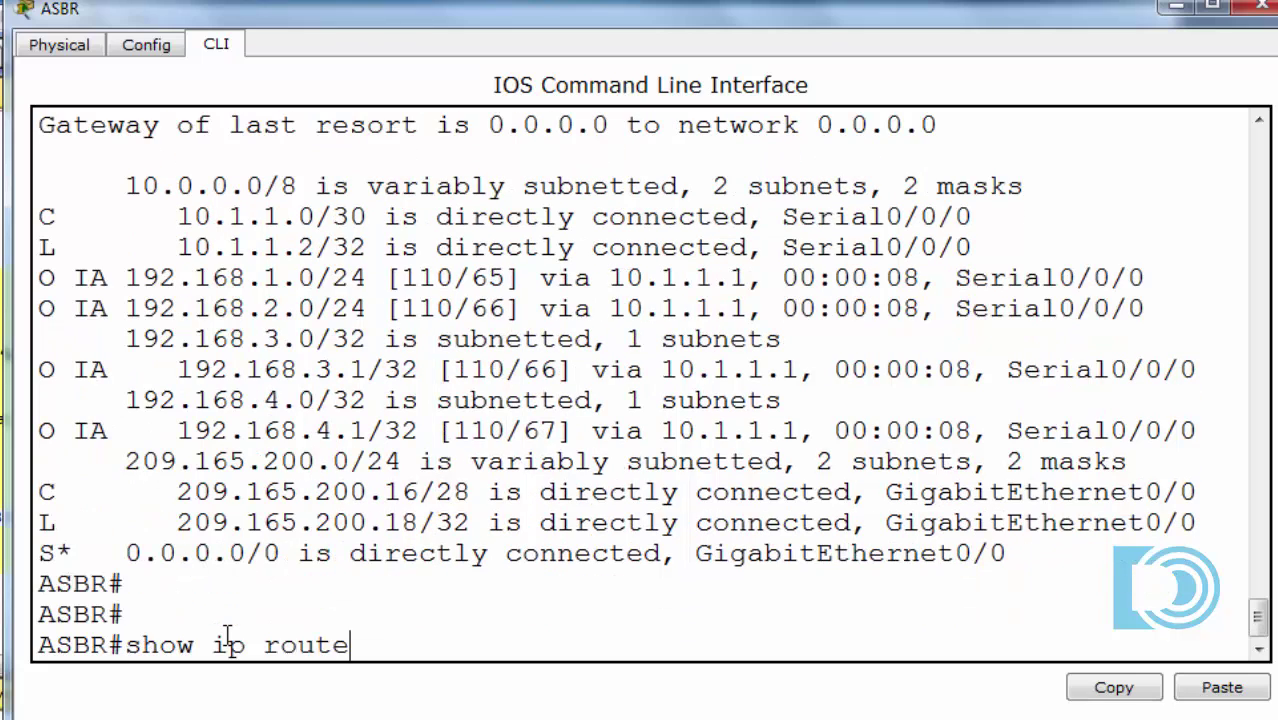
pyautogui.press('Return')
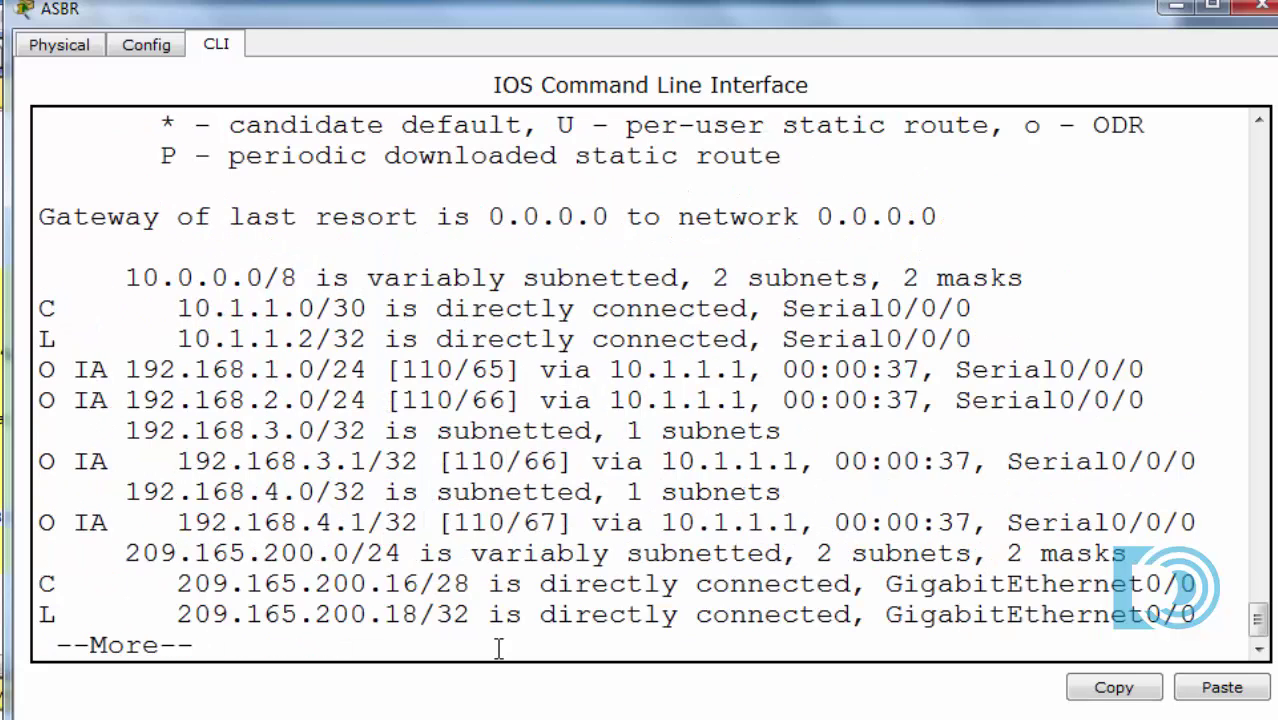
pyautogui.press('space')
pyautogui.press('Up')
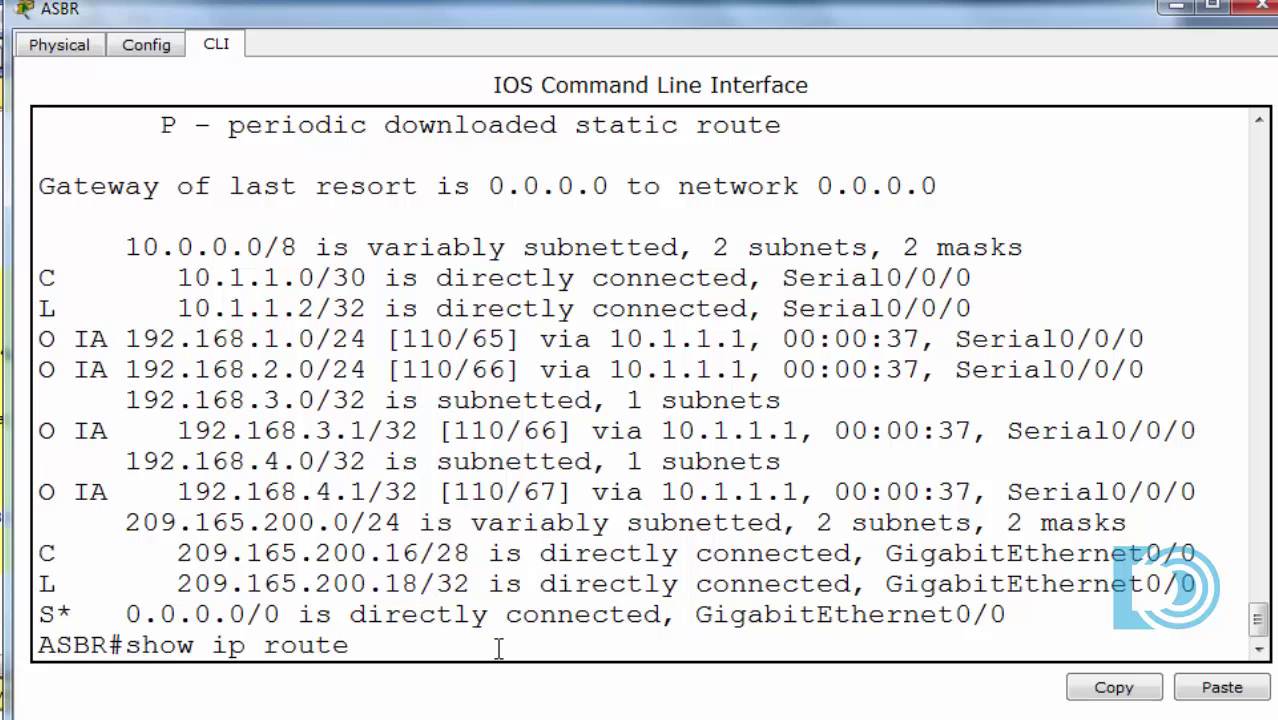
pyautogui.press('Return')
pyautogui.click(318, 584)
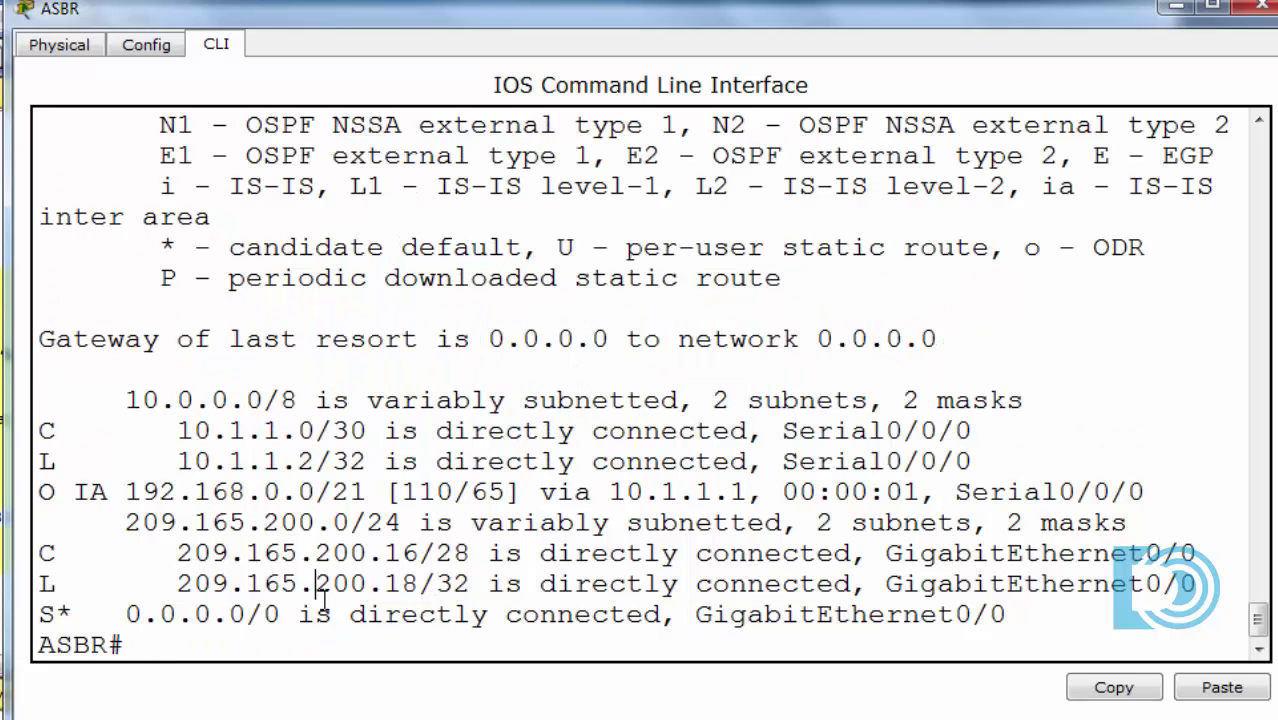
pyautogui.moveTo(42, 494); pyautogui.dragTo(384, 492)
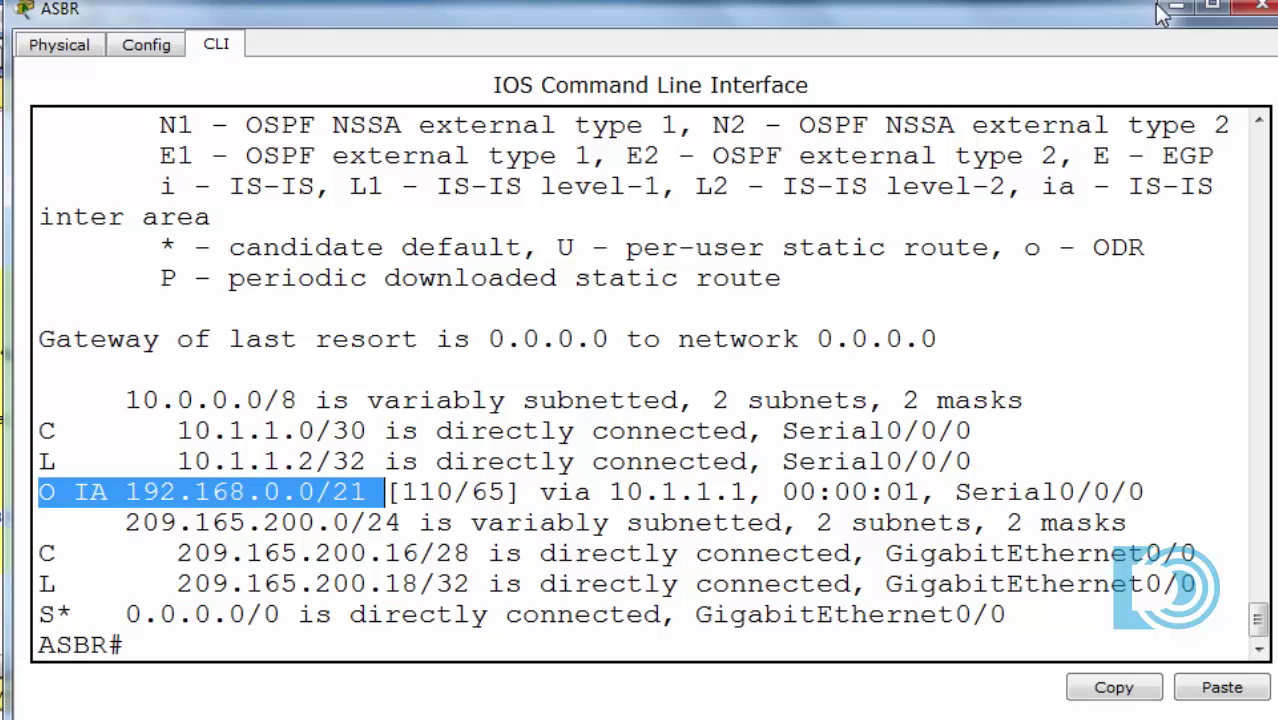